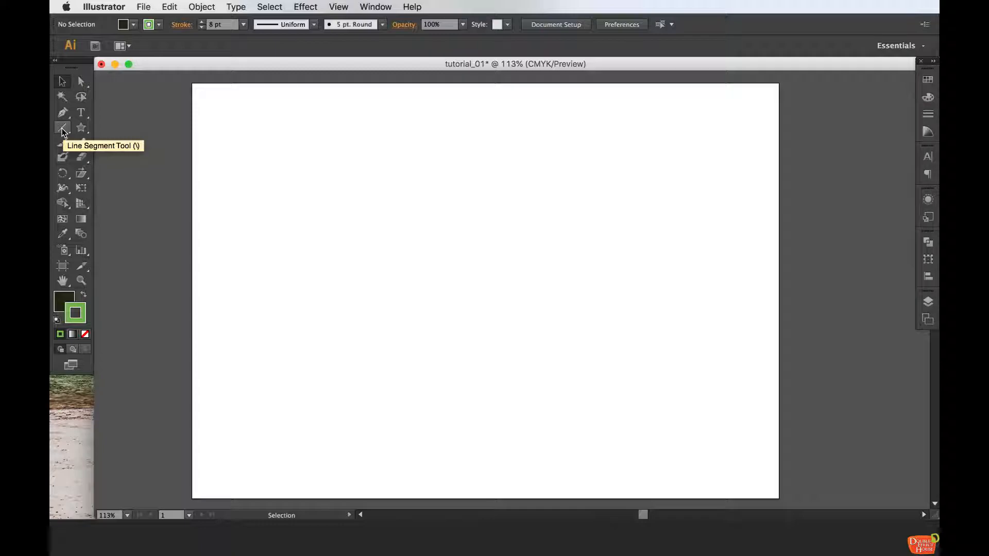
Draw a rectangular grid about 25.1 by 15.7 cm across the artboard with 8 rows and 6 columns
click(62, 130)
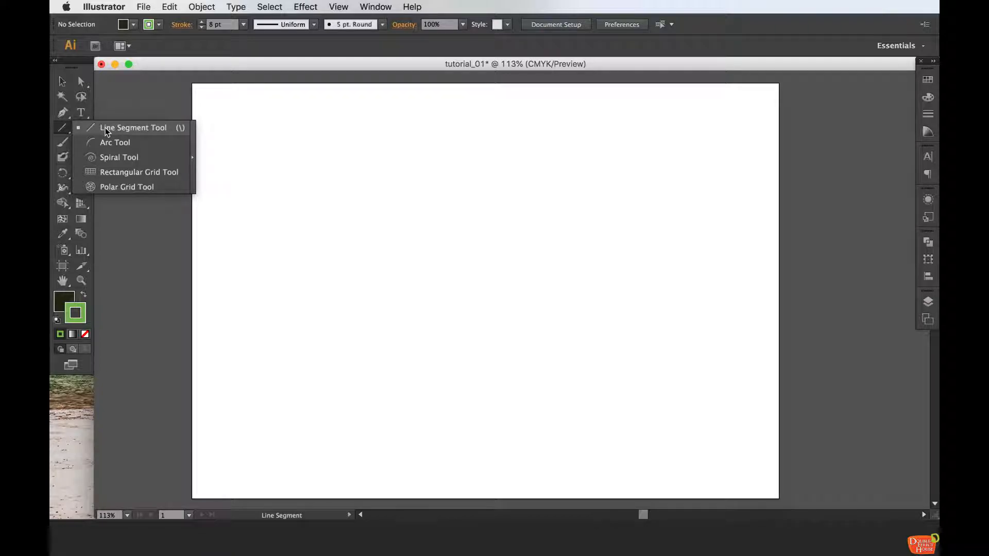
click(156, 173)
drag(237, 130, 734, 439)
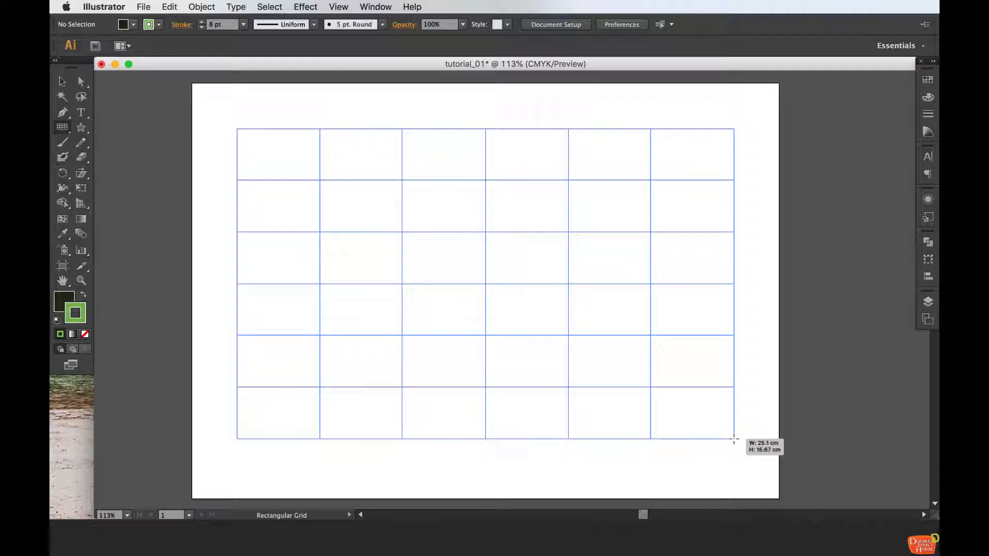
key(Up)
key(Up)
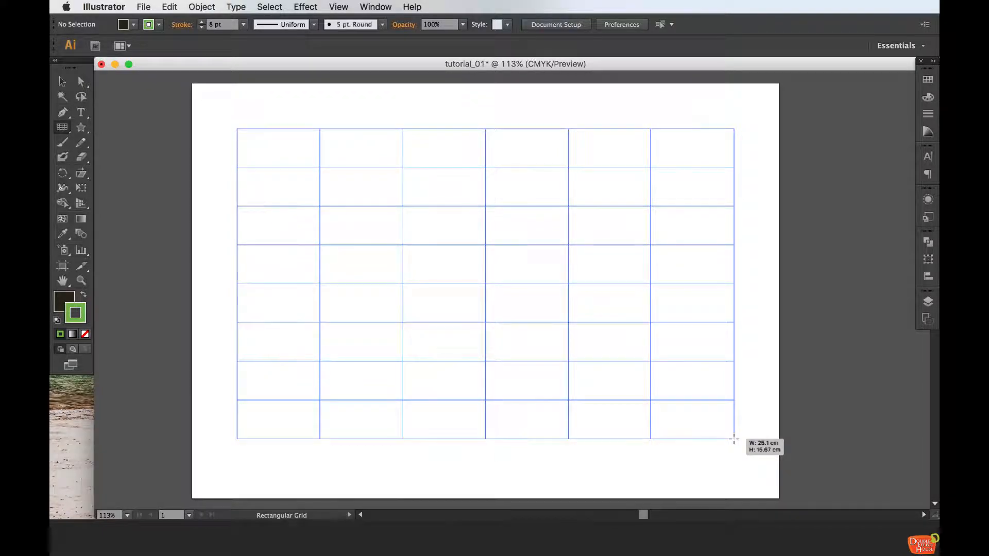
Increase the number of columns in the grid being drawn to 11
key(Left)
key(Left)
key(Right)
key(Right)
key(Right)
key(Right)
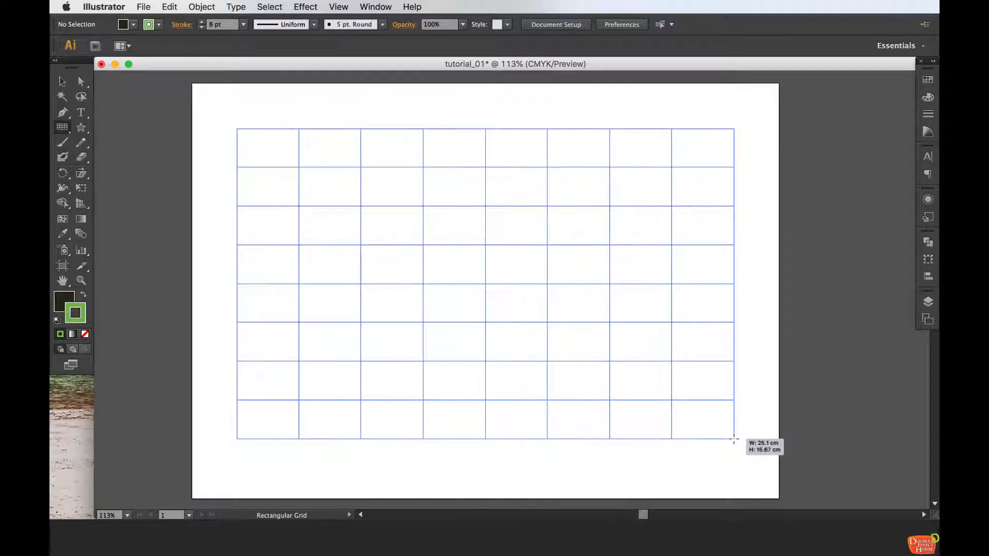
key(Right)
key(Right)
key(Right)
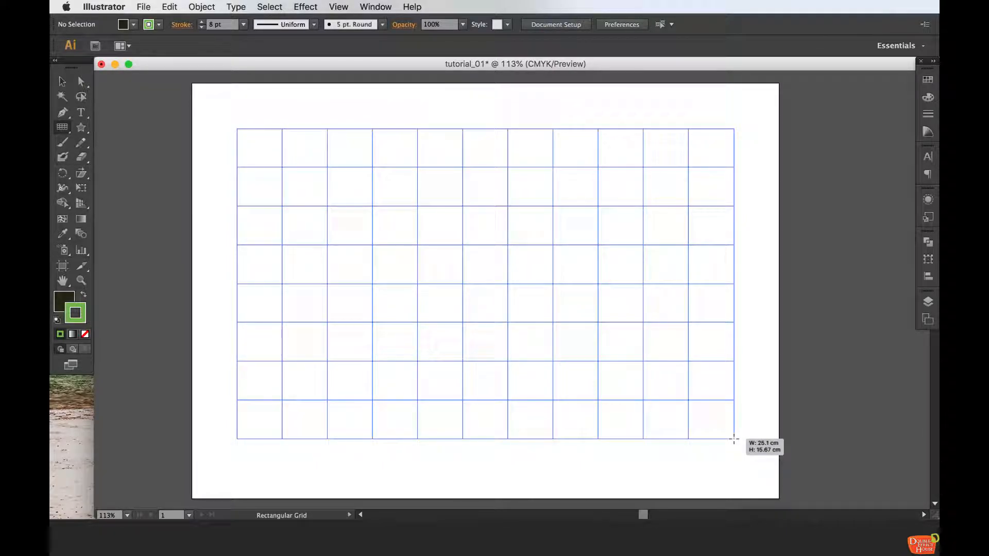
Adjust the grid being drawn to 16 rows and 13 columns and finish drawing it
key(Up)
key(Up)
key(Up)
key(Up)
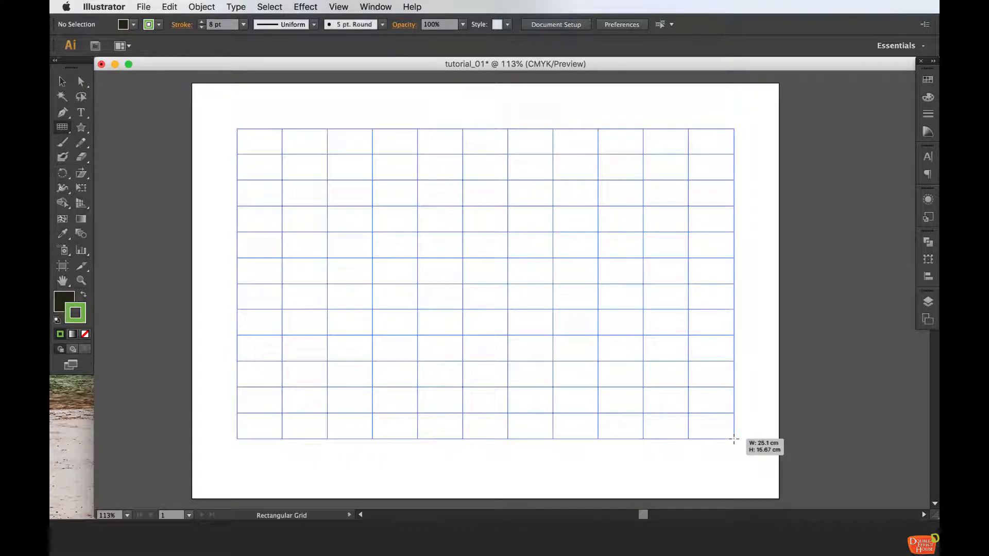
key(Up)
key(Up)
key(Up)
key(Up)
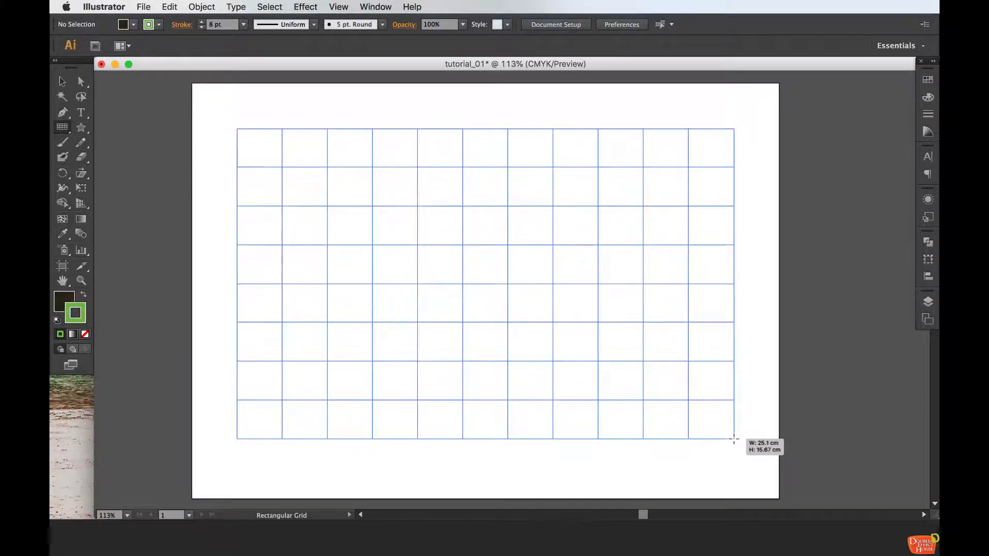
key(Right)
key(Right)
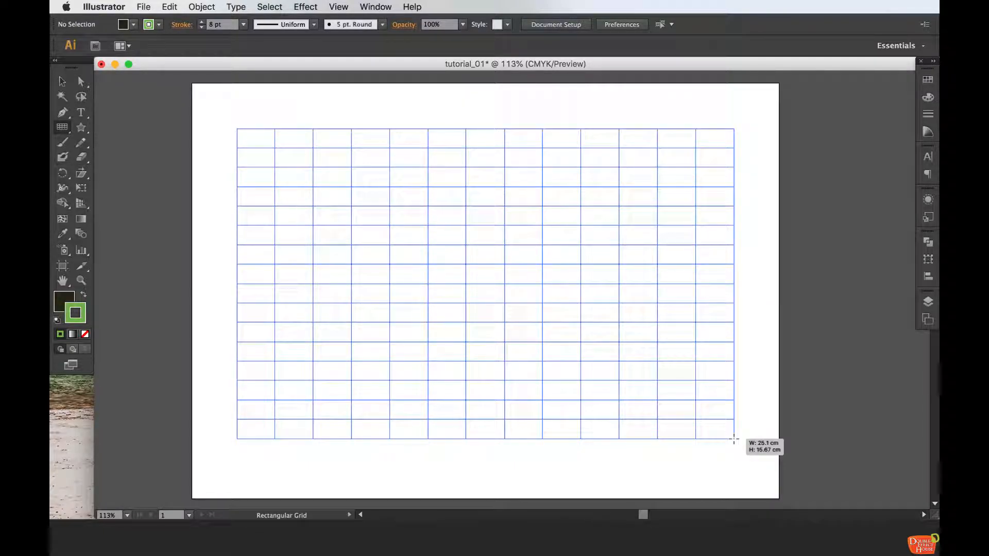
drag(734, 439, 734, 436)
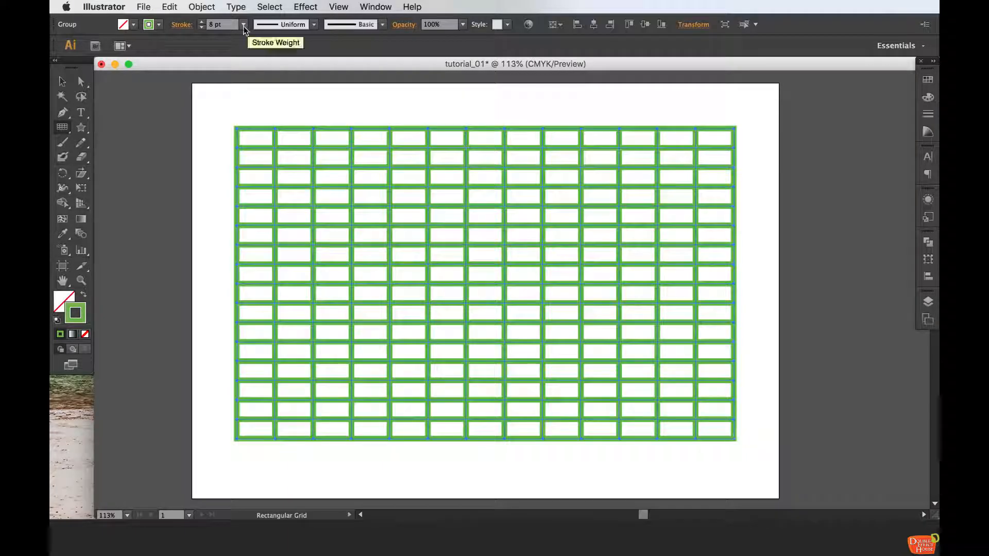
Set the grid's stroke weight to 2 pt and try a tapered width profile, returning it to Uniform
click(243, 24)
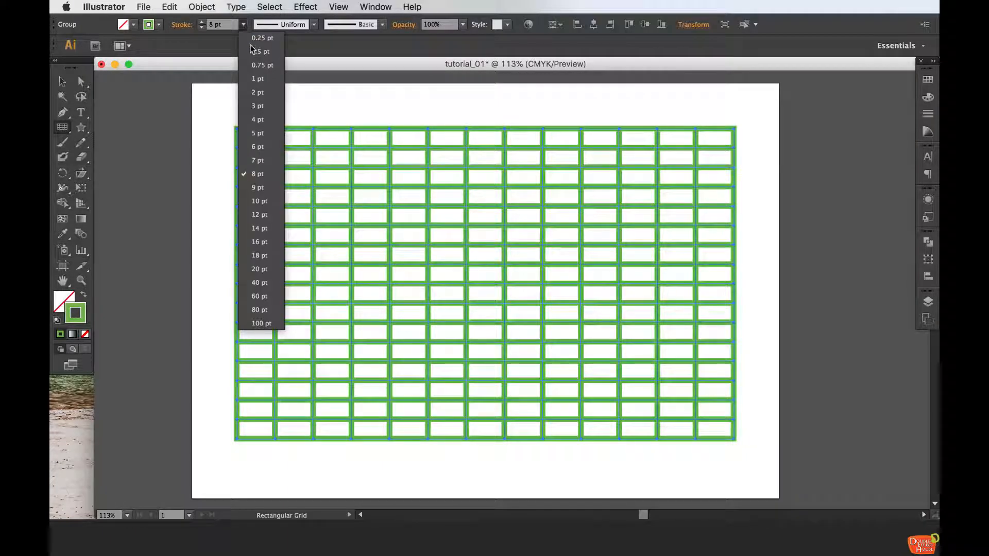
click(260, 92)
click(314, 24)
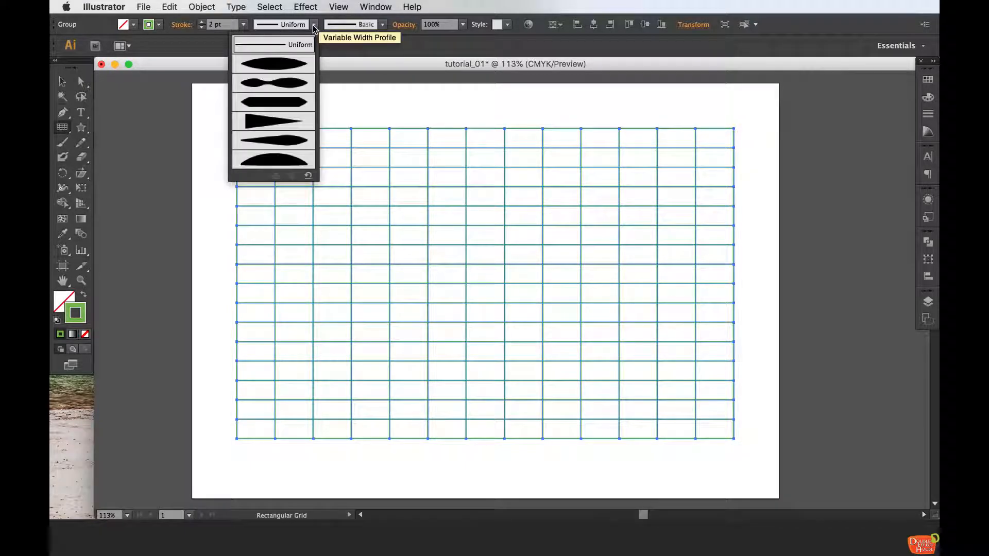
click(296, 65)
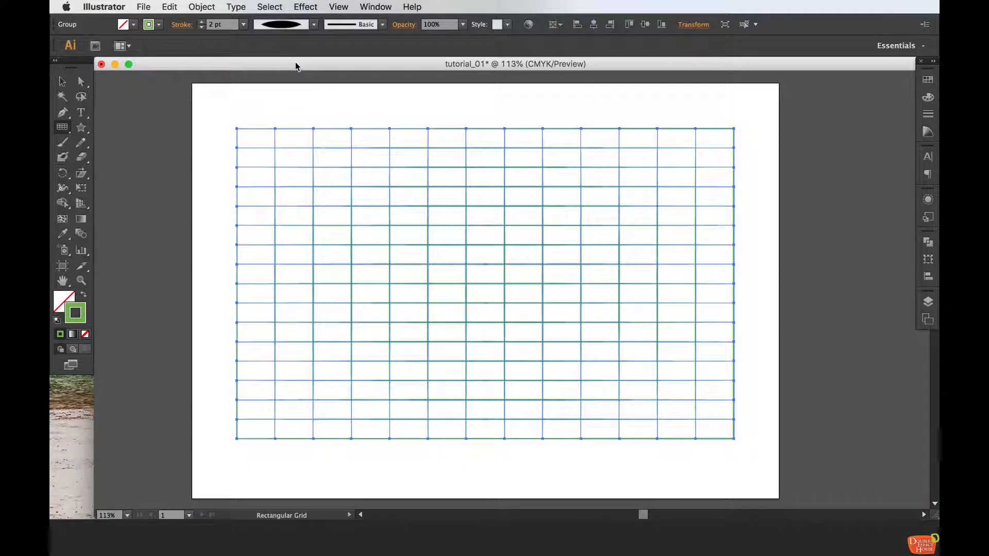
click(316, 24)
click(288, 45)
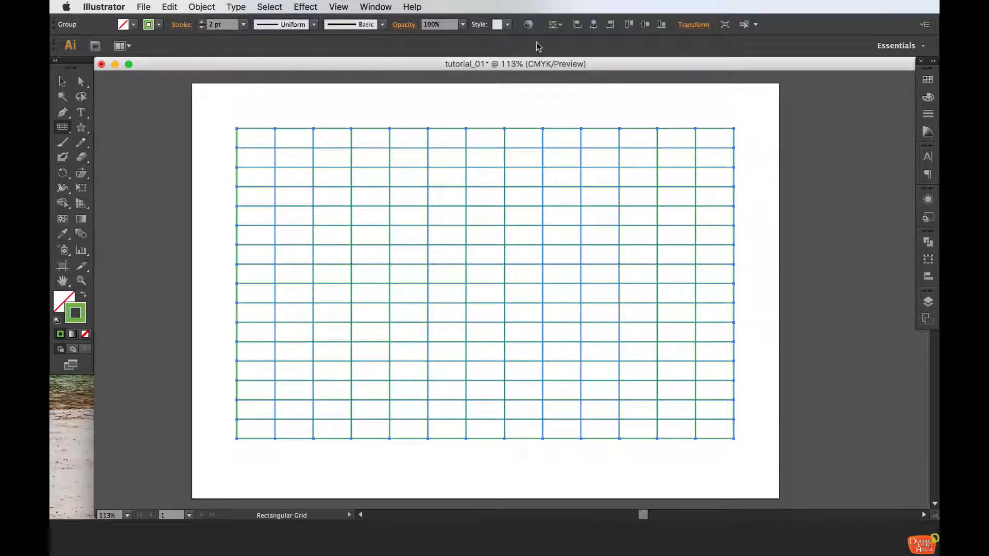
Move the whole grid slightly to the right on the artboard
click(60, 82)
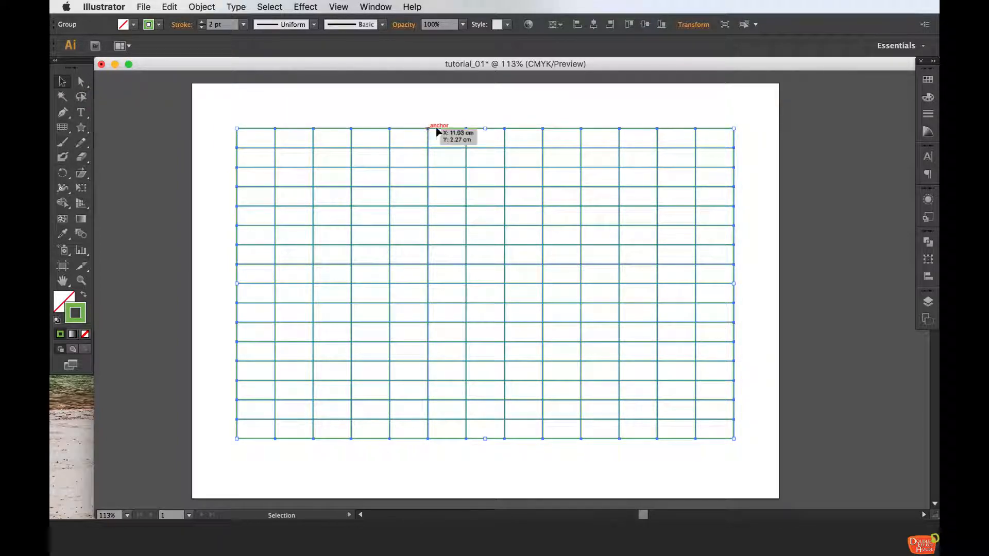
drag(427, 128, 434, 128)
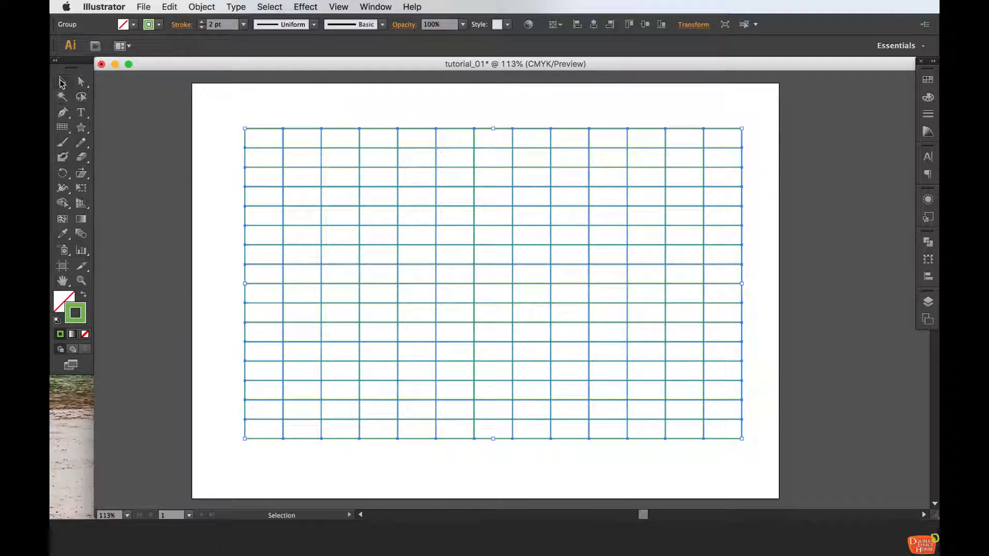
Activate the Shape Builder tool for the selected grid and set the fill color to blue-violet #4B0FEF
click(66, 205)
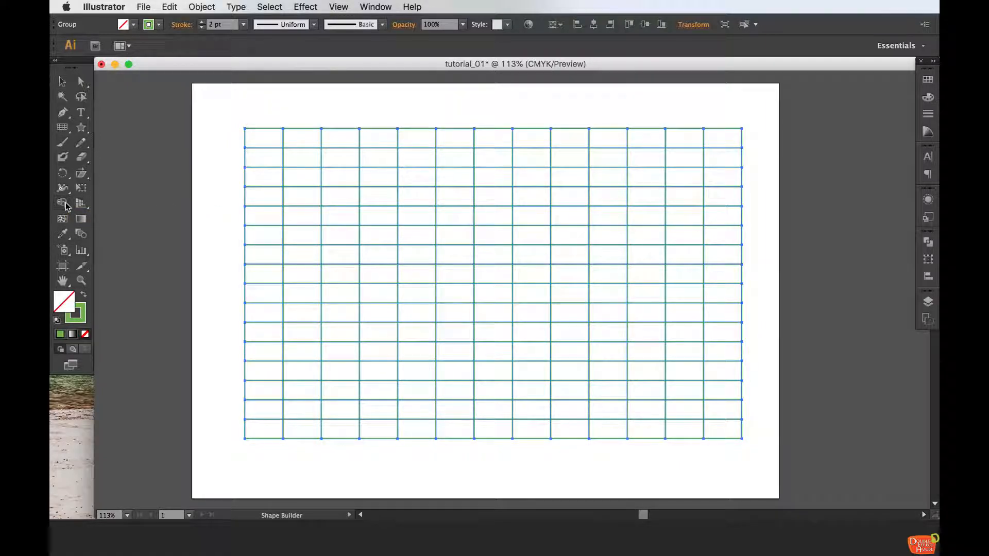
double_click(63, 297)
click(522, 188)
click(547, 162)
click(575, 198)
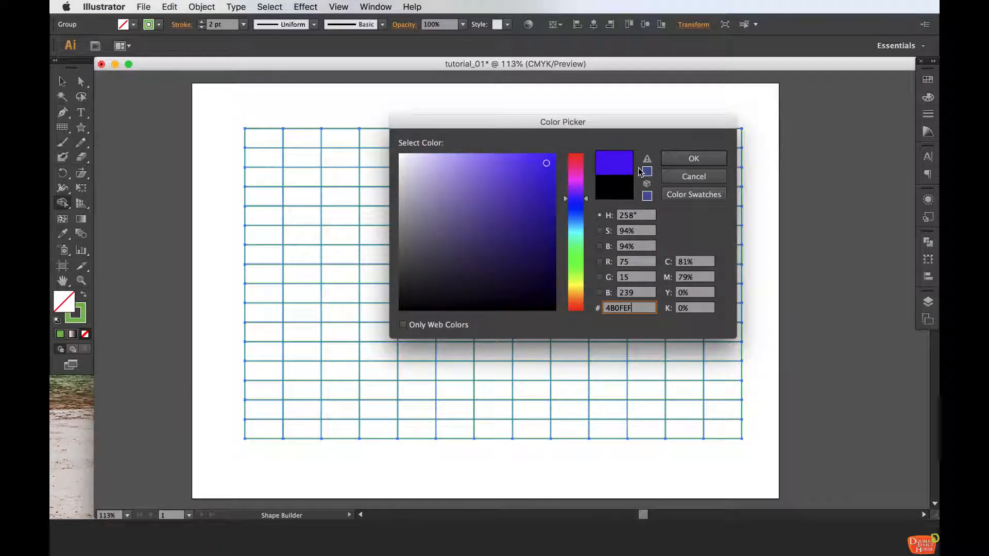
click(687, 161)
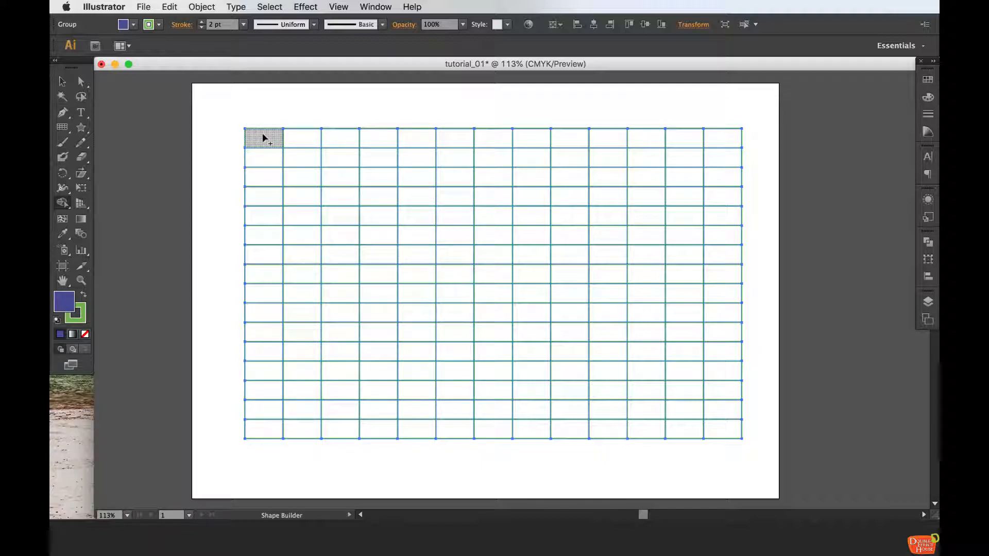
Fill four separate cells in the grid's upper-left area with the Shape Builder tool
click(264, 138)
click(338, 162)
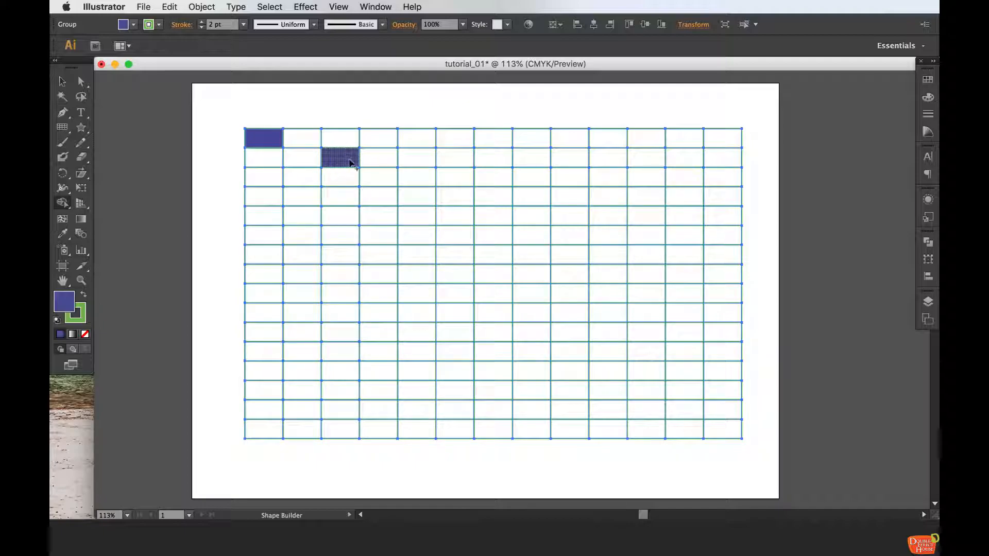
click(424, 177)
click(380, 212)
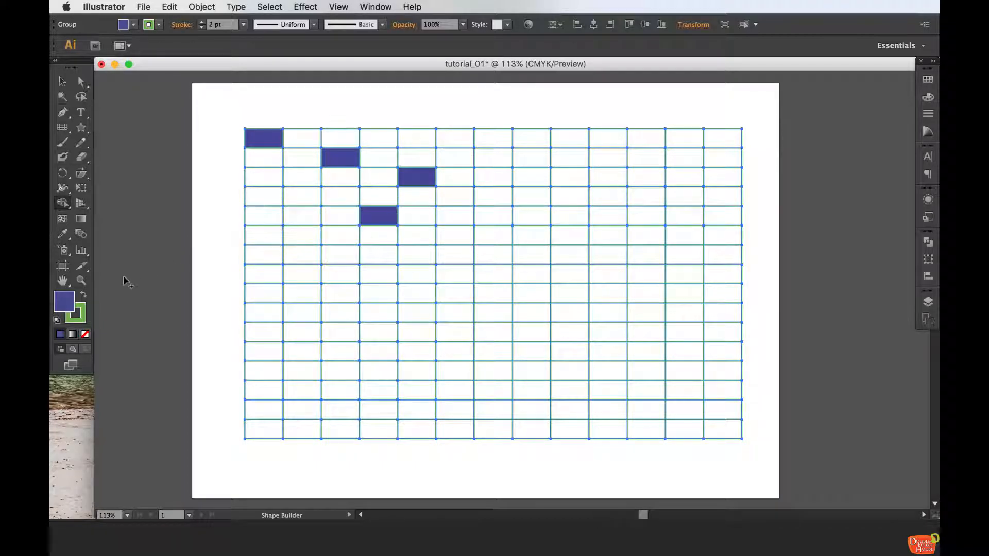
Set the fill color to light purple #9D91C6 and fill two cells in the grid's right half
double_click(64, 301)
click(442, 188)
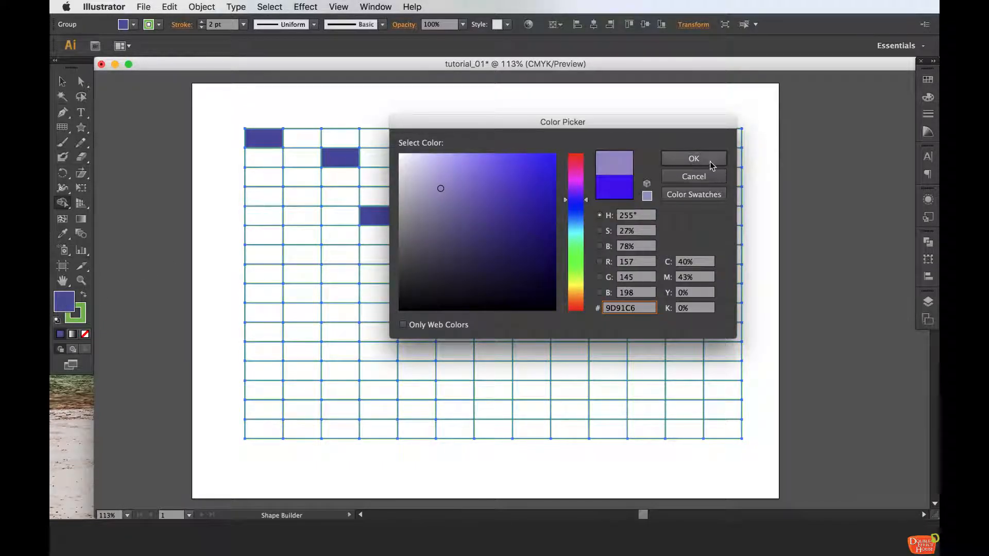
click(712, 162)
click(532, 216)
click(641, 261)
Set the fill color to dark blue #250EAD and fill six scattered cells in the grid's lower half
double_click(64, 301)
drag(441, 230, 523, 244)
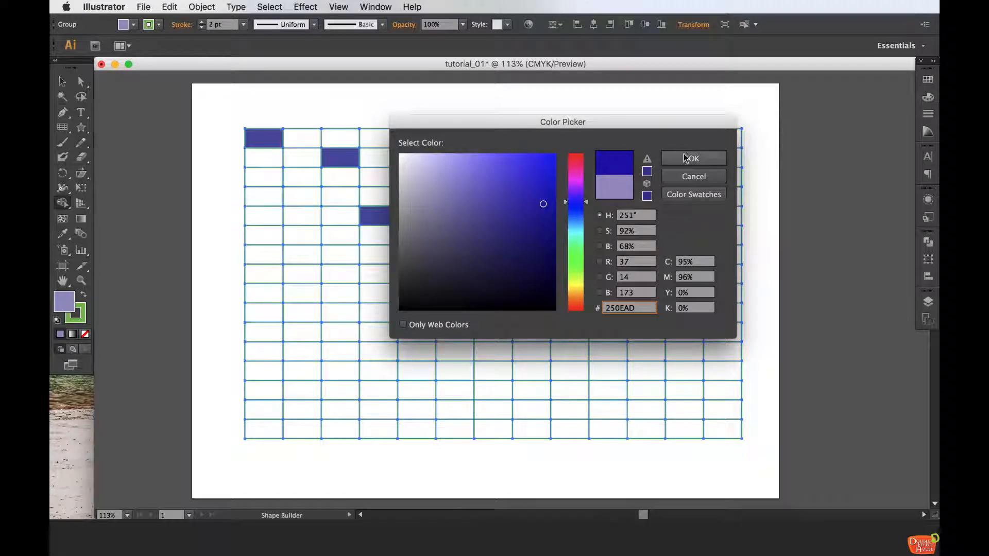
click(693, 158)
click(343, 291)
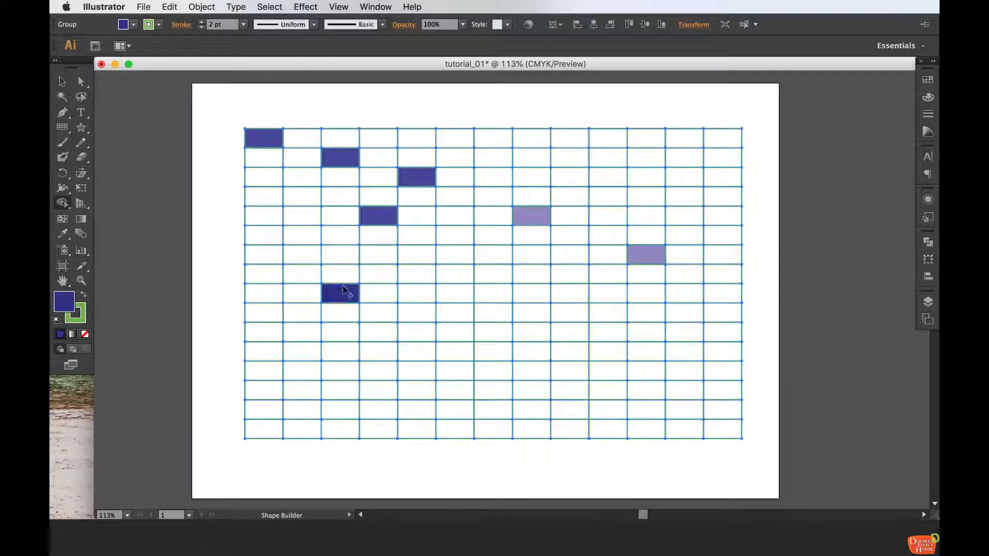
click(602, 349)
click(531, 293)
click(489, 312)
click(417, 331)
click(340, 332)
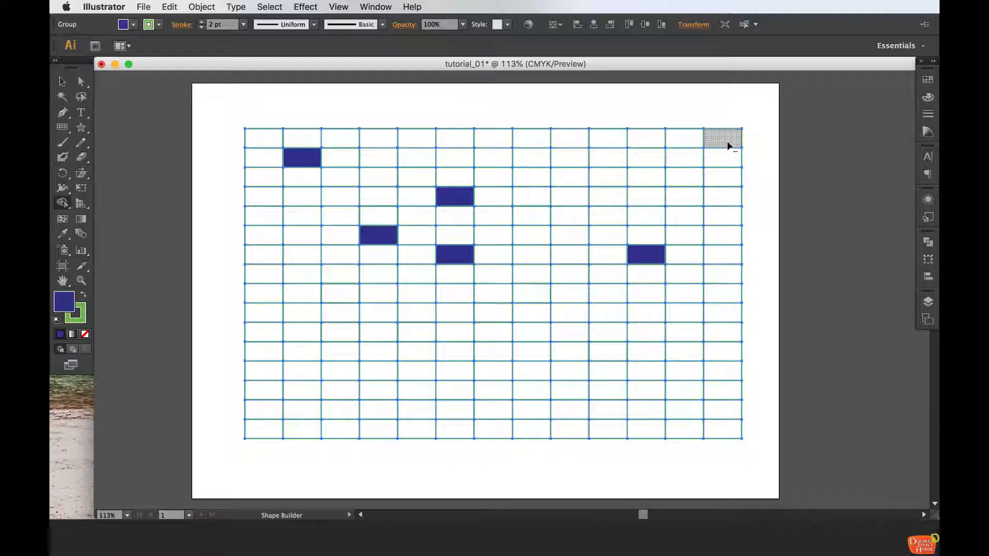
Remove the grid's rightmost column and top row of cells with the Shape Builder tool
drag(728, 143, 728, 436)
drag(695, 146, 271, 139)
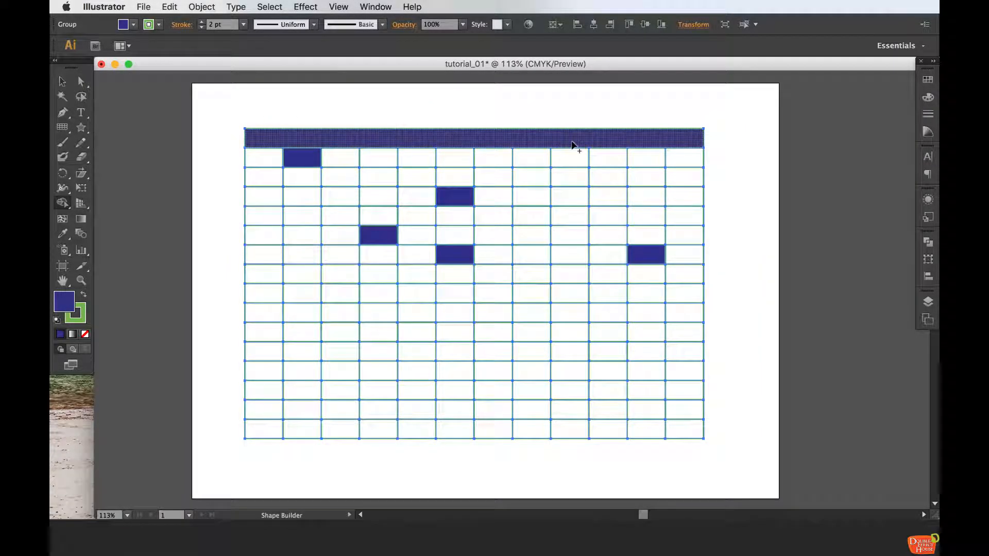
key(super+z)
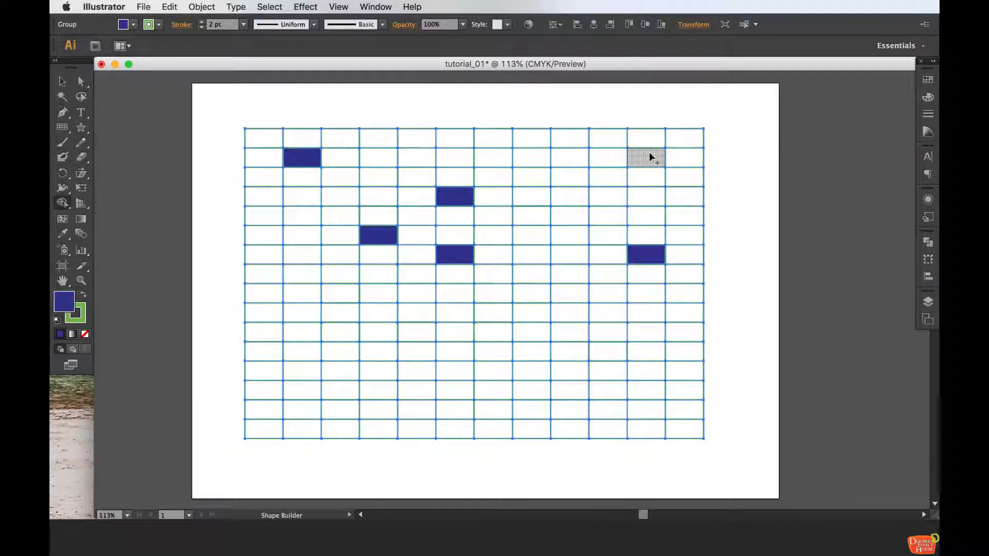
drag(679, 139, 269, 141)
alt+click(704, 138)
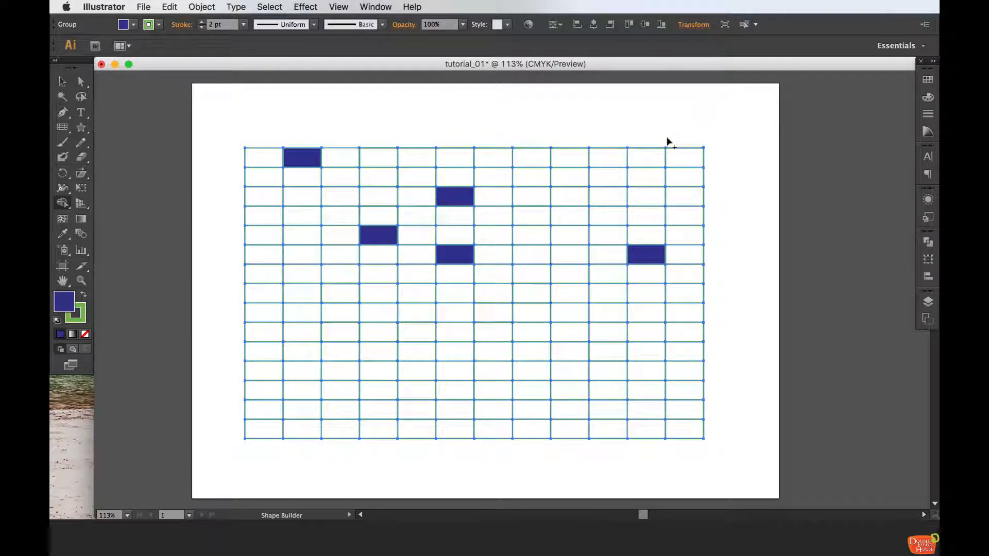
Merge the cells of the grid's rightmost column into one shape and delete the entire grid
drag(693, 159, 693, 433)
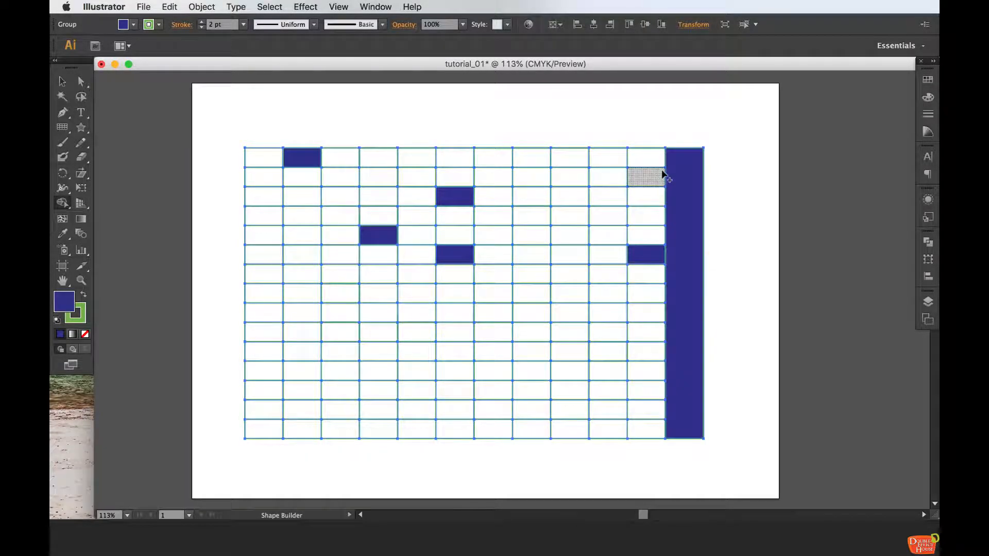
drag(676, 183, 260, 178)
key(Delete)
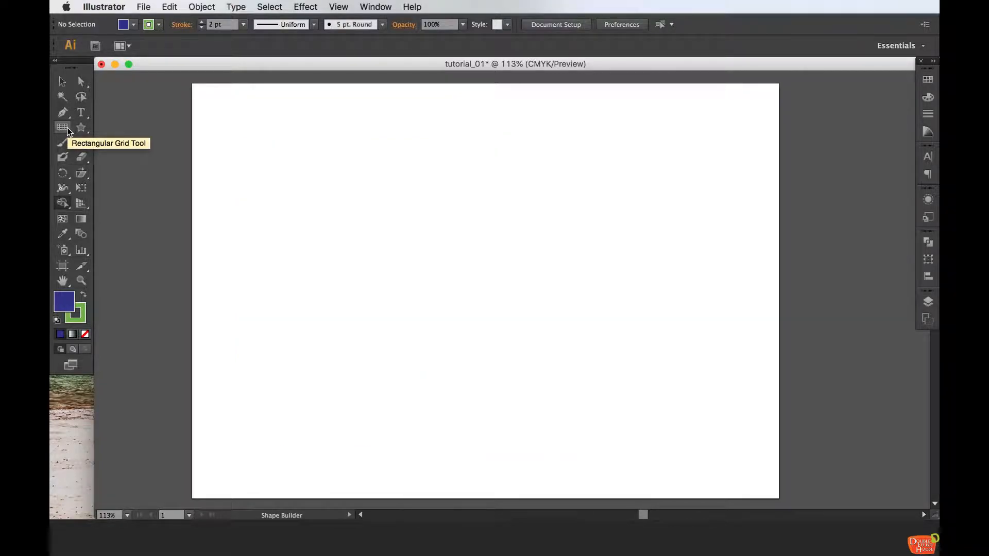
Draw a new rectangular grid about 25 by 15 cm across the artboard with 14 rows and 13 columns
click(68, 132)
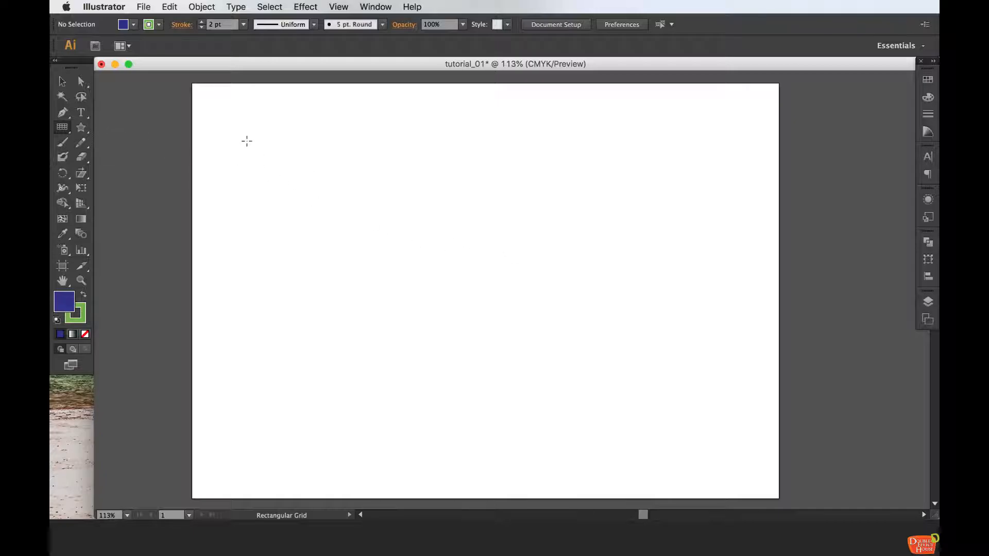
drag(237, 133, 738, 438)
key(Down)
key(Down)
key(Down)
key(Down)
key(Down)
key(Down)
key(Down)
key(Down)
key(Down)
key(Down)
key(Down)
key(Down)
key(Down)
key(Down)
key(Down)
key(Down)
key(Up)
key(Up)
key(Up)
key(Up)
key(Up)
key(Up)
key(Up)
key(Up)
key(Up)
key(Up)
key(Up)
key(Up)
key(Up)
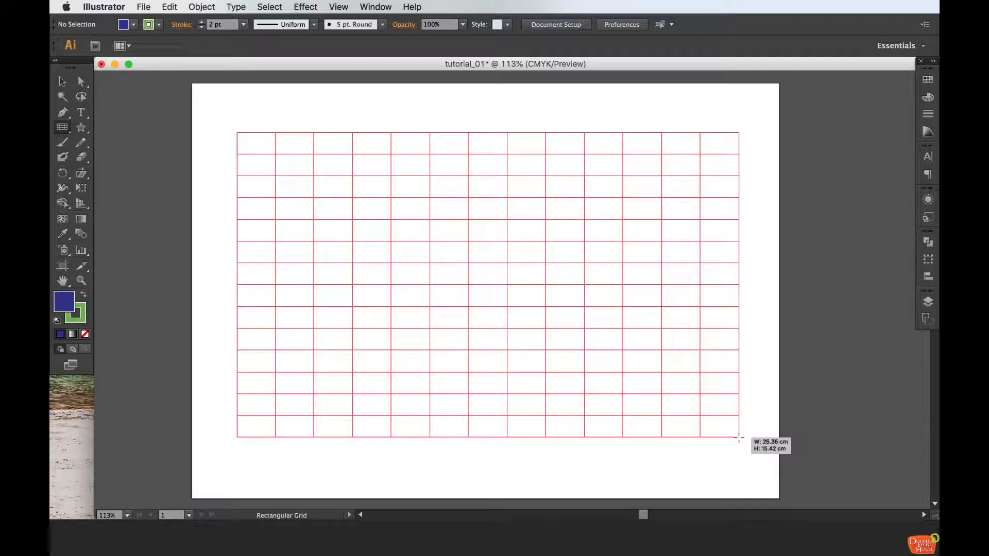
drag(739, 438, 745, 436)
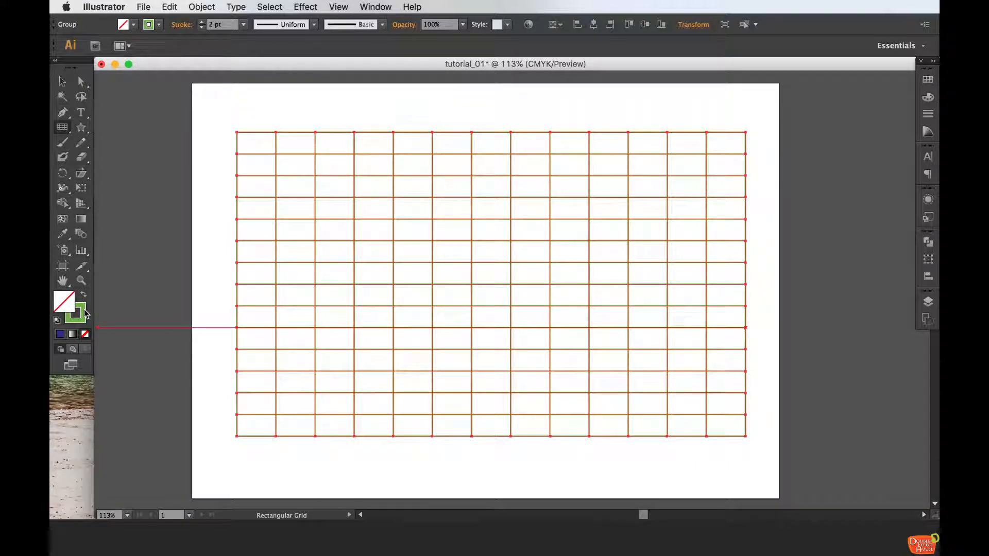
Set the new grid's stroke color to black
click(81, 313)
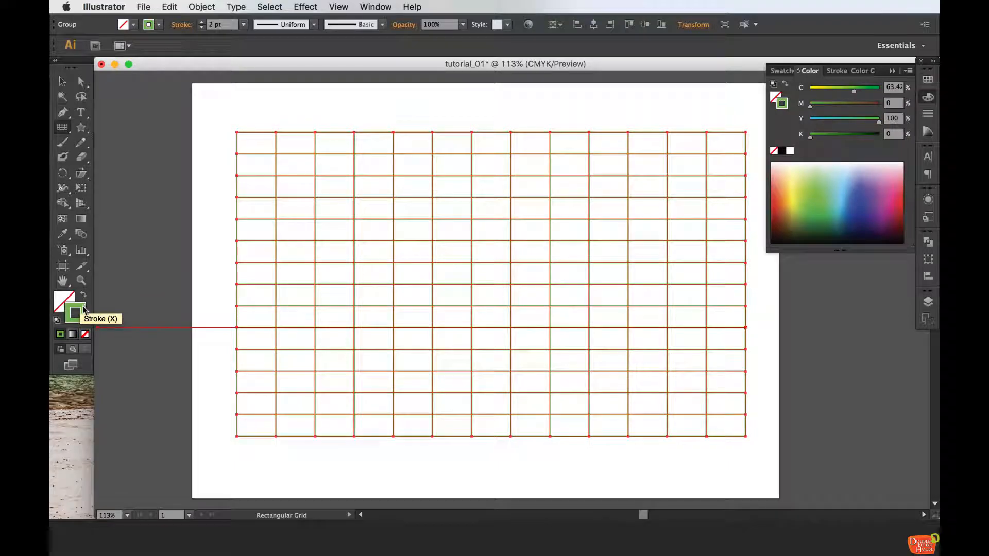
double_click(84, 308)
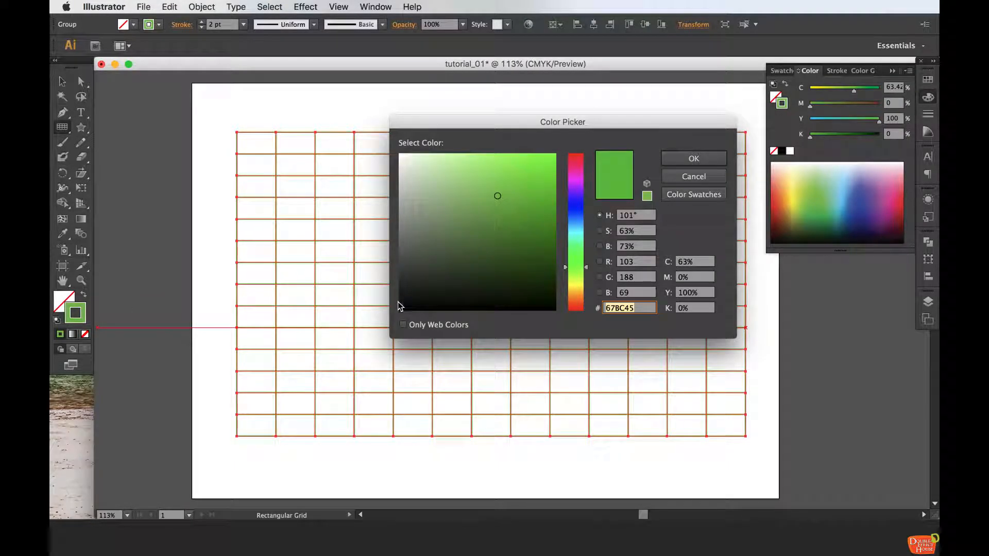
click(402, 307)
click(707, 159)
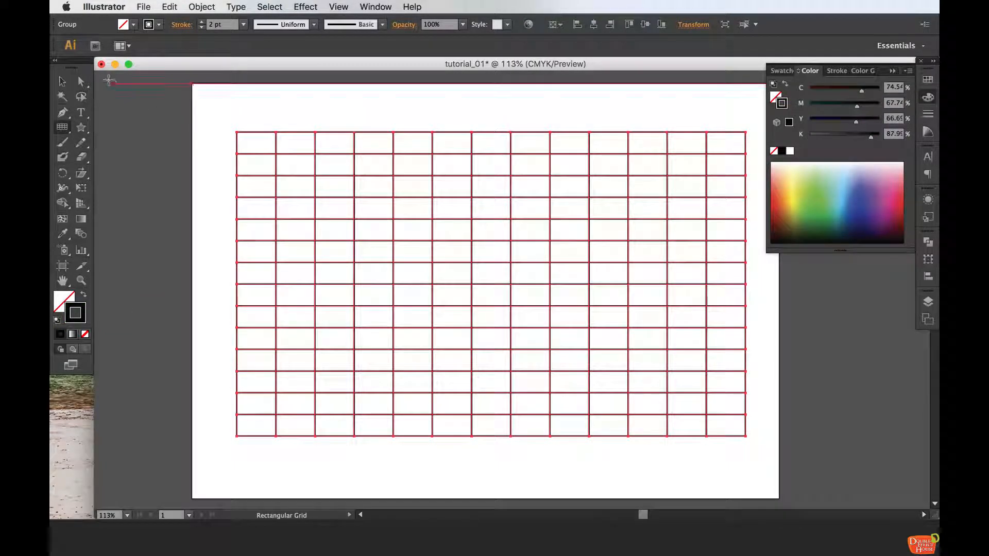
Select the grid for the Shape Builder tool and set the fill color to red EF1B30
click(68, 85)
click(323, 112)
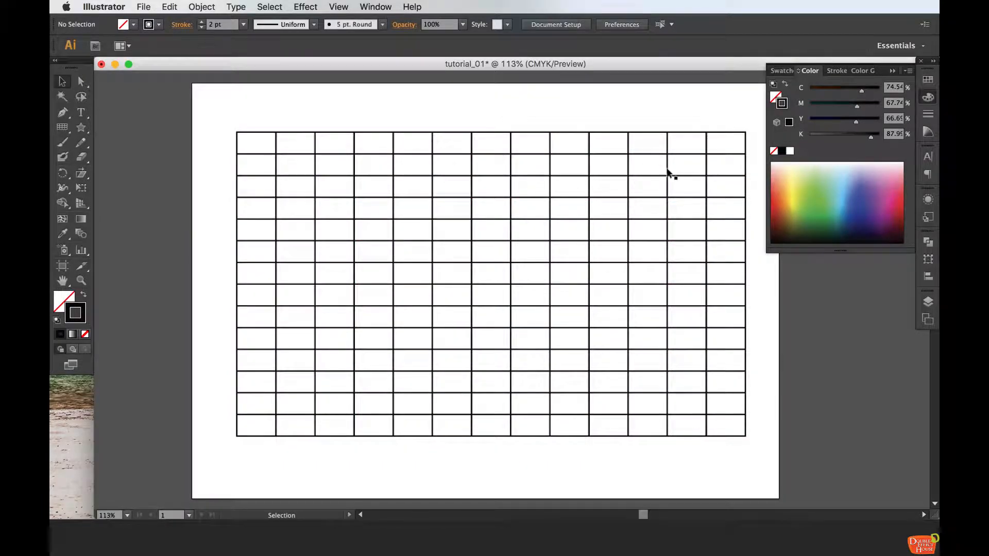
click(254, 132)
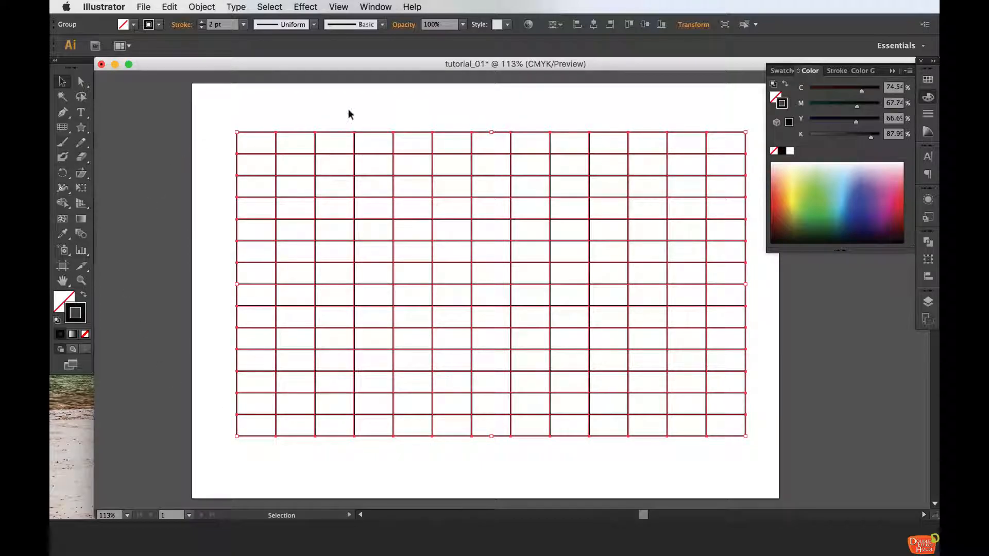
click(69, 201)
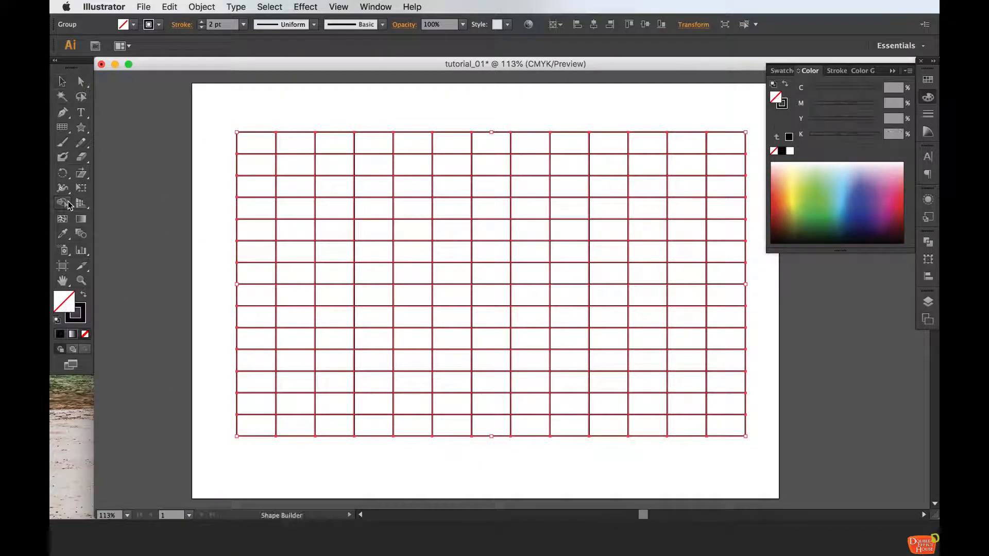
double_click(69, 301)
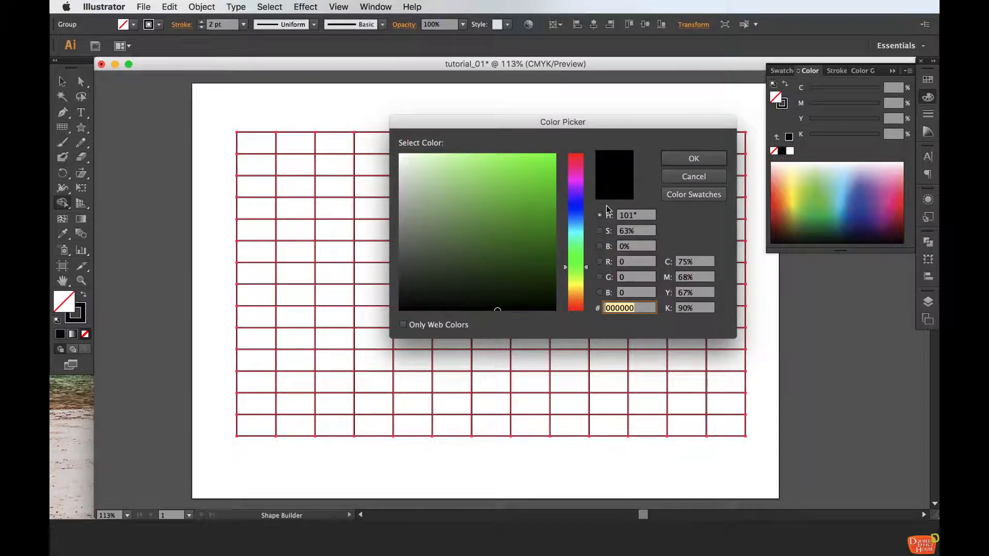
click(578, 161)
click(539, 163)
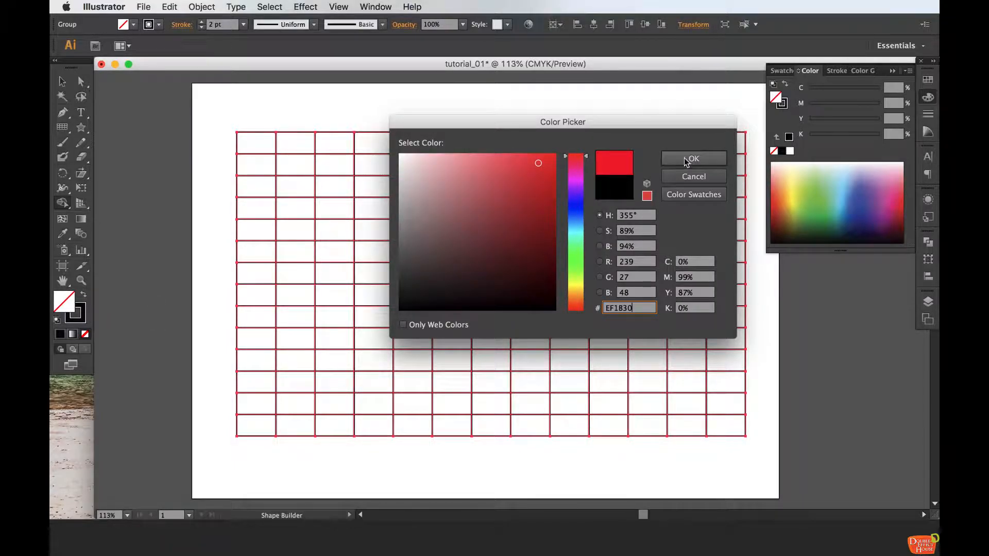
click(686, 161)
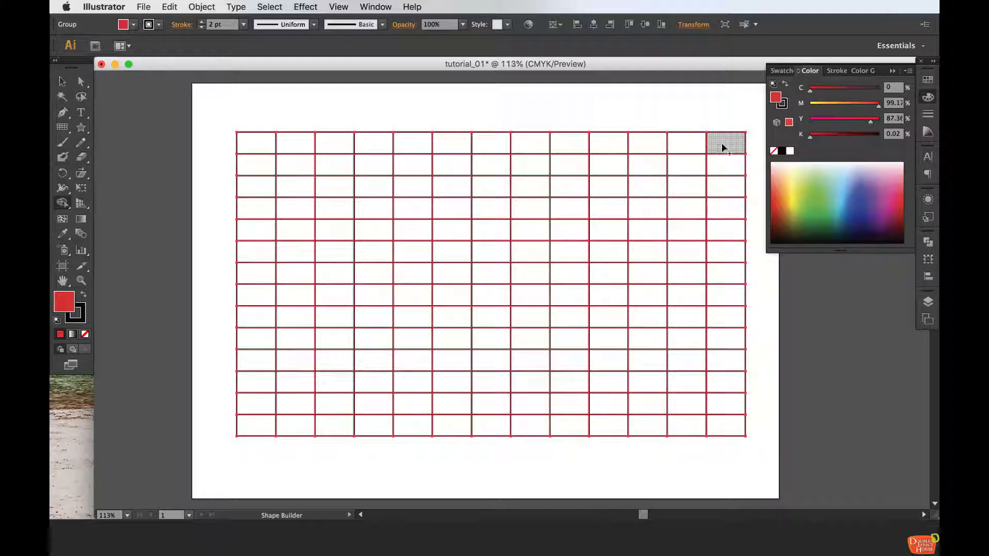
Merge alternate rows into seven red stripes with Shape Builder: four across the right seven columns, three below across the full grid width
drag(713, 144, 489, 144)
drag(730, 188, 507, 194)
drag(724, 229, 493, 236)
drag(736, 273, 500, 276)
mouse_move(726, 316)
mouse_down()
mouse_move(223, 317)
mouse_move(248, 323)
mouse_up()
drag(258, 360, 731, 362)
drag(257, 405, 715, 404)
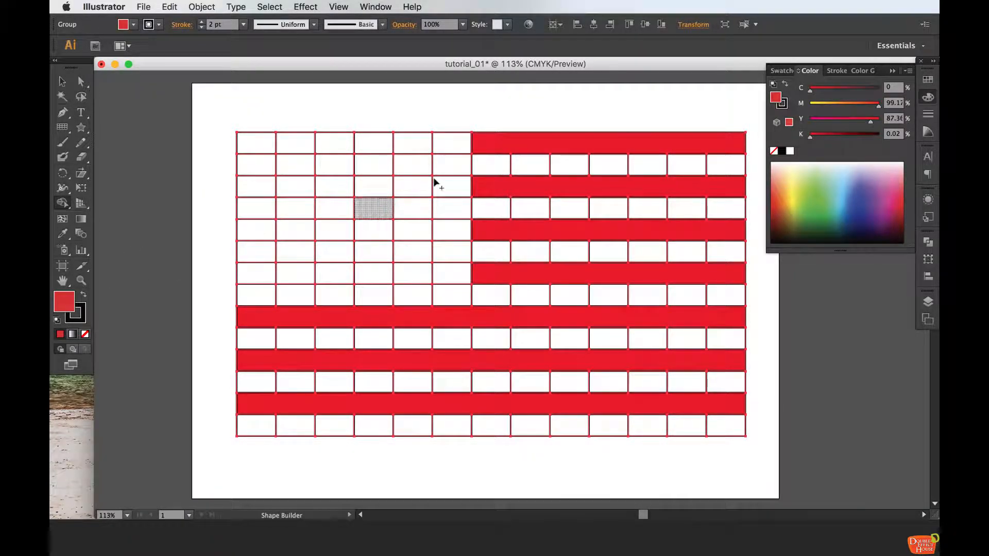
Set the fill to blue (C 86%, M 77%) and merge the grid's upper-left six columns by seven rows into one block
double_click(69, 303)
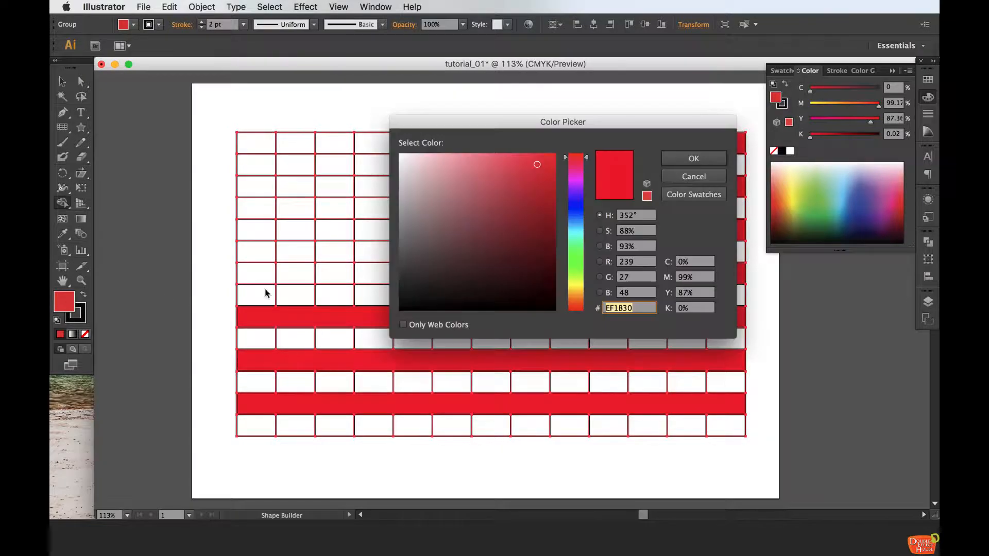
click(573, 205)
click(538, 158)
click(700, 161)
mouse_move(463, 136)
mouse_down()
mouse_move(452, 273)
mouse_move(258, 270)
mouse_move(268, 127)
mouse_move(266, 147)
mouse_move(425, 147)
mouse_move(406, 247)
mouse_up()
drag(374, 160, 373, 253)
mouse_move(334, 172)
mouse_down()
mouse_move(331, 150)
mouse_move(330, 257)
mouse_up()
drag(291, 154, 299, 263)
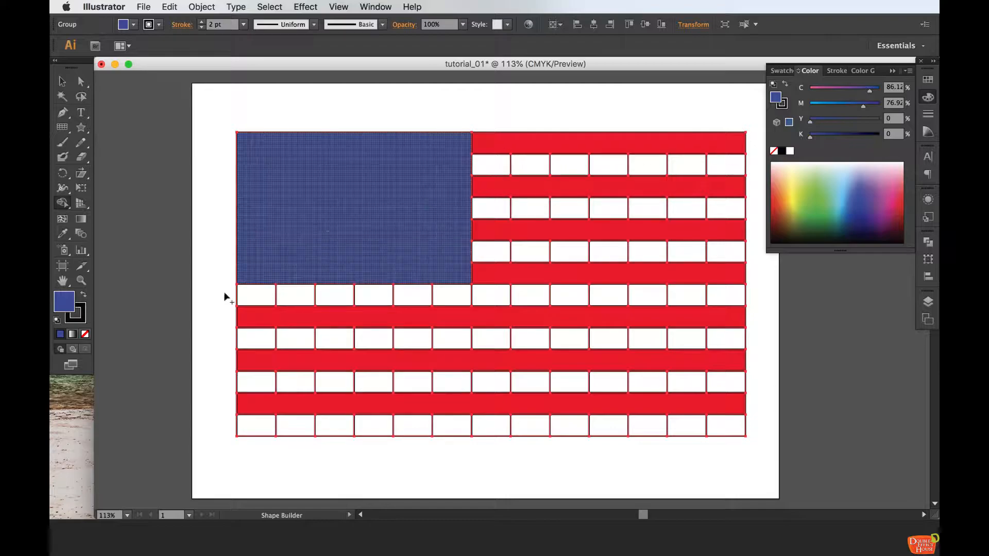
Remove the stroke from the whole flag grid, keep its red and blue fills, and deselect it
click(86, 336)
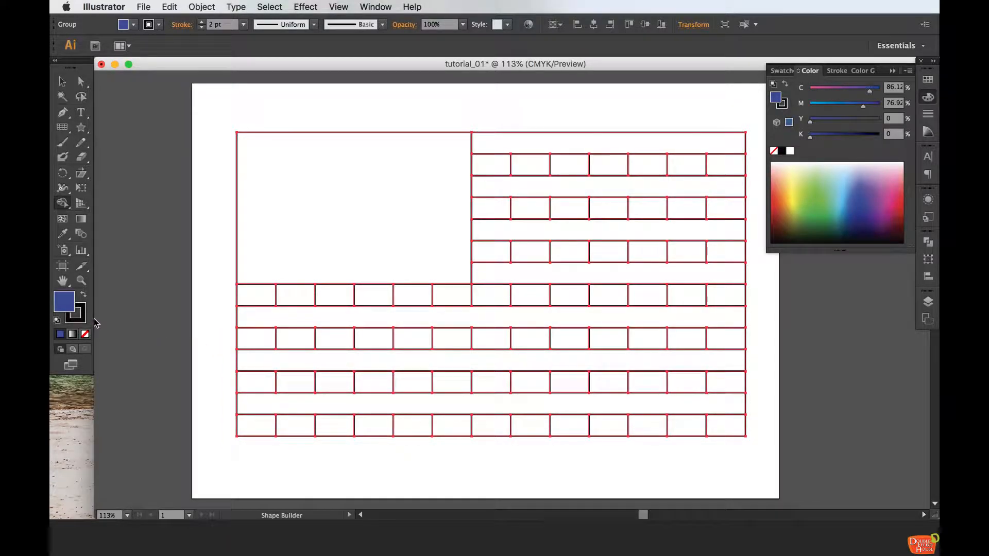
key(super+z)
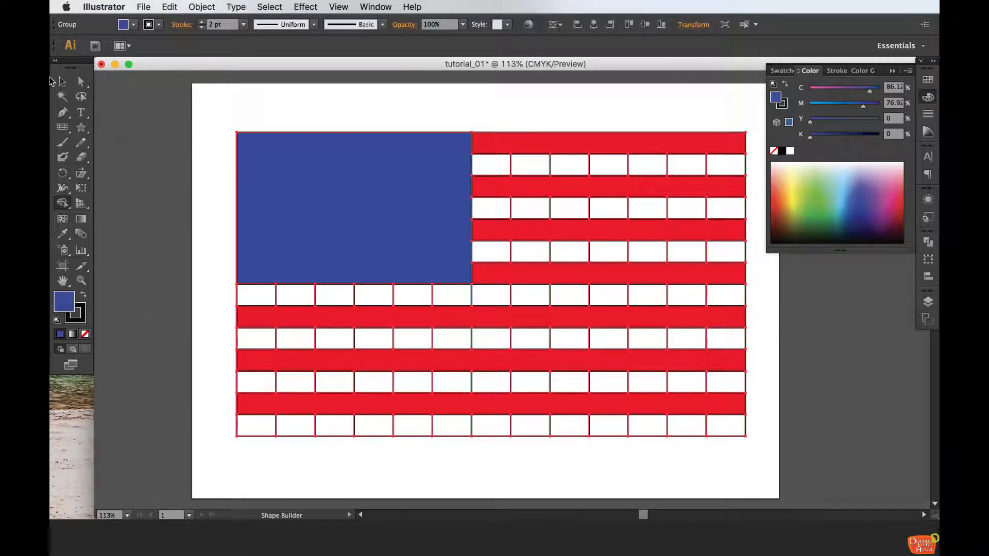
click(76, 323)
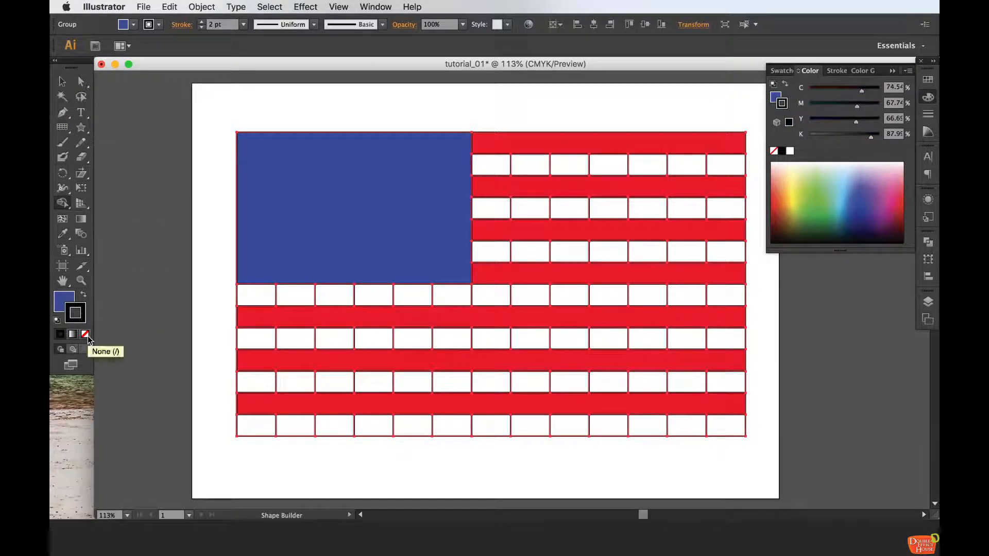
click(86, 335)
click(63, 82)
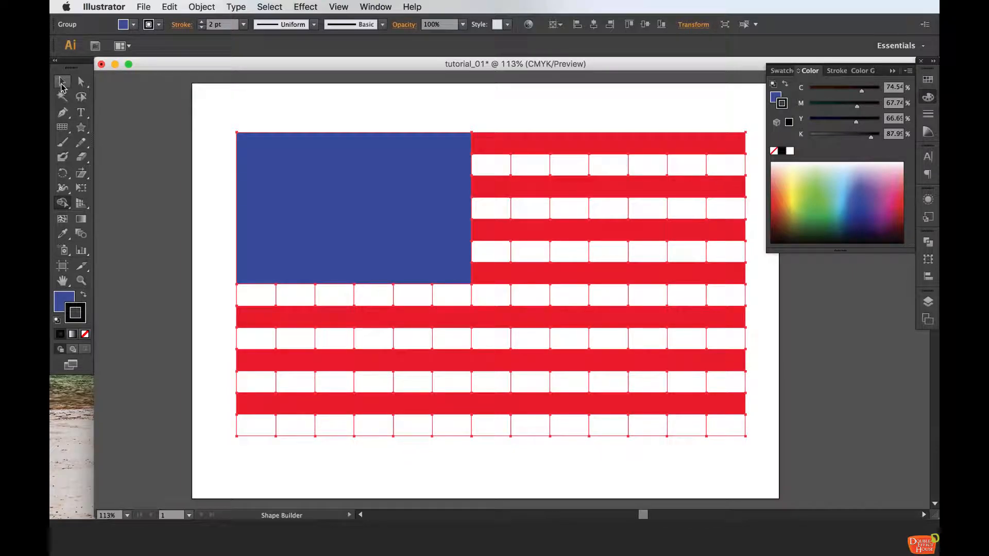
click(587, 108)
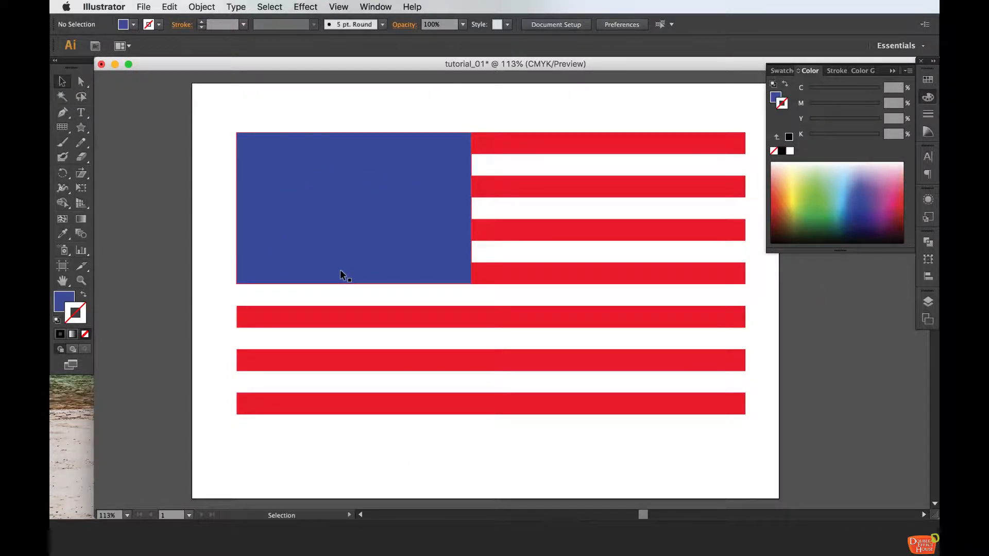
Scale the whole flag down proportionally to about half its size, toward the artboard's upper-left area, and deselect it
mouse_move(548, 449)
mouse_down()
mouse_move(544, 419)
mouse_move(541, 433)
mouse_up()
drag(213, 106, 498, 318)
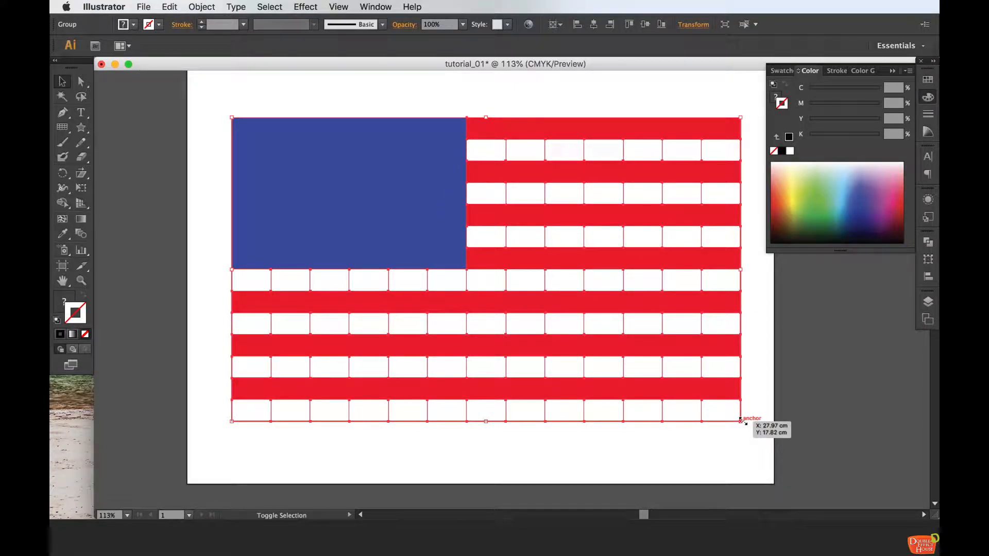
drag(742, 421, 509, 295)
click(526, 208)
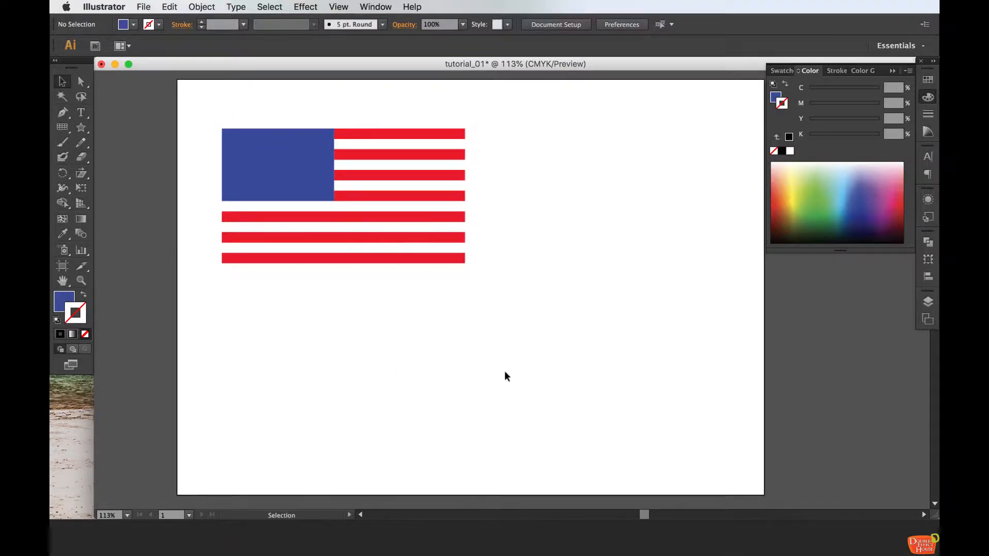
Draw a 13-pointed star below the flag with the Star tool, adjusting its number of points while drawing
click(82, 129)
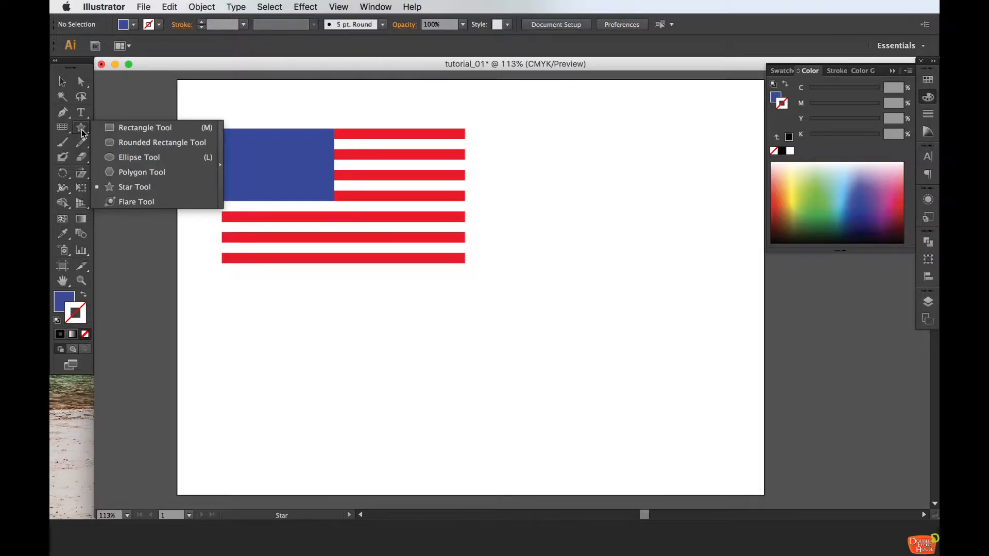
click(118, 128)
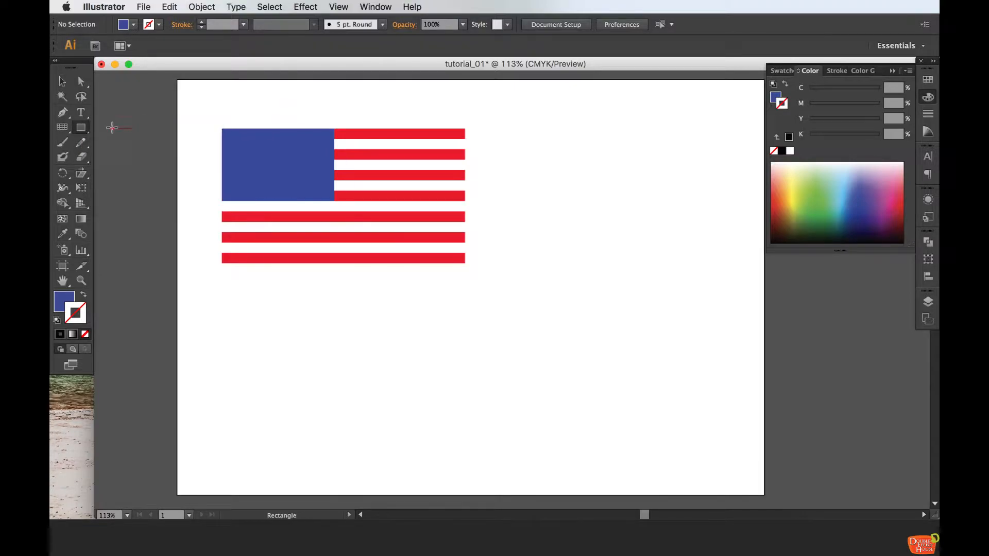
click(82, 130)
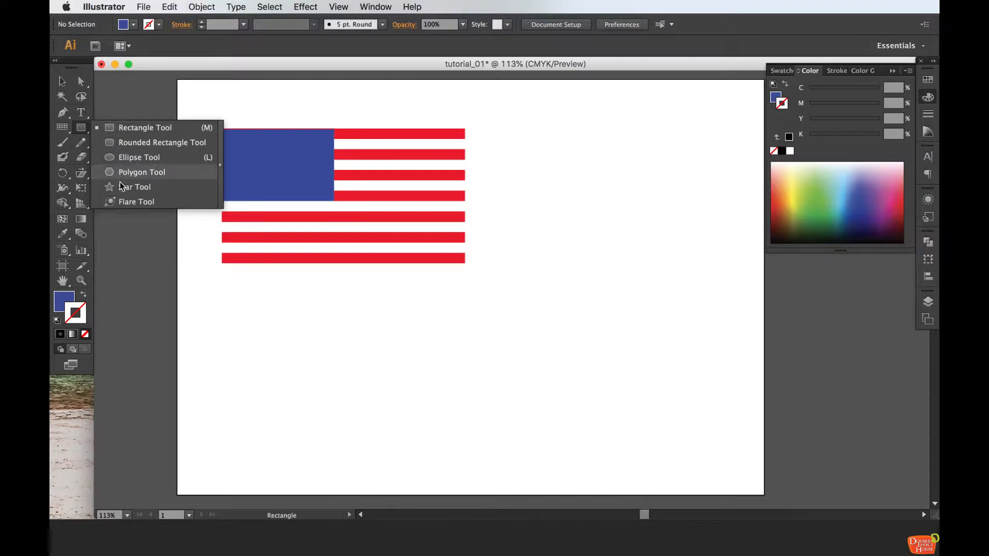
click(120, 185)
drag(390, 329, 464, 370)
key(Up)
key(Up)
key(Up)
key(Up)
key(Up)
key(Down)
key(Down)
key(Down)
key(Down)
key(Down)
key(Down)
key(Down)
key(Down)
key(Down)
key(Down)
key(Down)
key(Down)
key(Down)
key(Down)
key(Down)
key(Down)
key(Down)
key(Down)
key(Down)
key(Down)
key(Down)
key(Down)
key(Down)
key(Down)
key(Down)
key(Up)
key(Up)
key(Up)
key(Up)
key(Up)
key(Up)
key(Up)
key(Up)
key(Up)
Fill the star with yellow (C 5.64%, Y about 88.5%) and move it to the blank area right of the flag
click(62, 81)
double_click(65, 301)
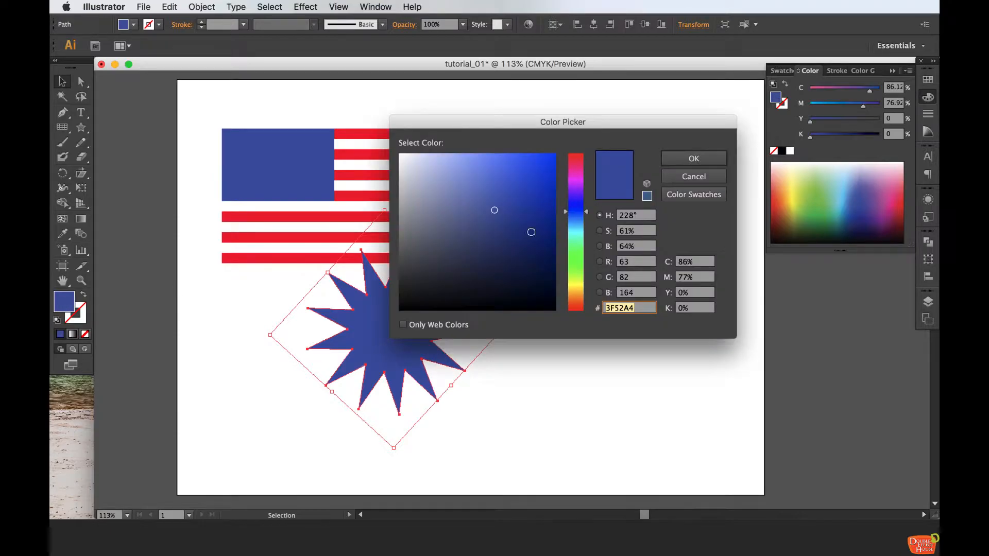
drag(582, 265, 577, 284)
click(519, 155)
click(518, 154)
click(648, 196)
click(673, 165)
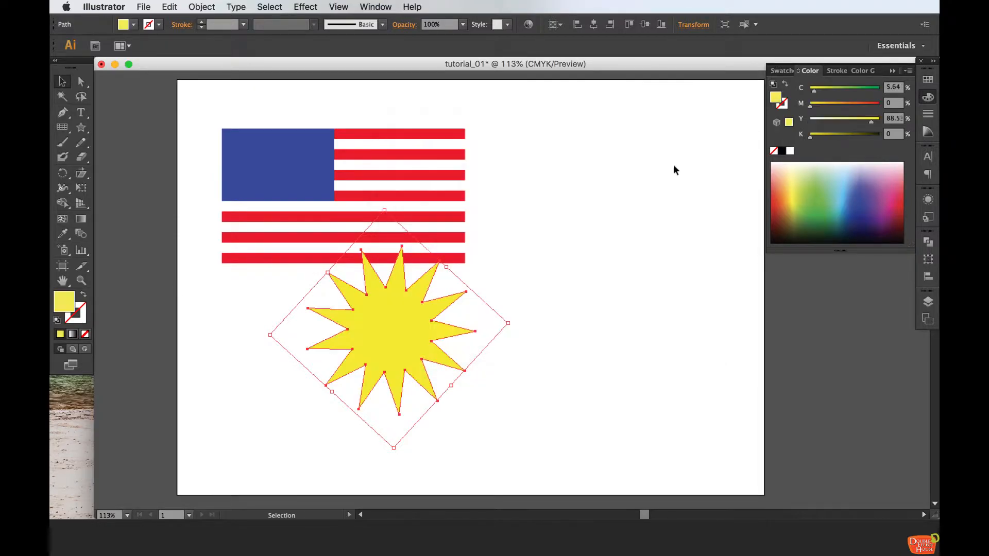
drag(374, 308, 618, 206)
click(637, 351)
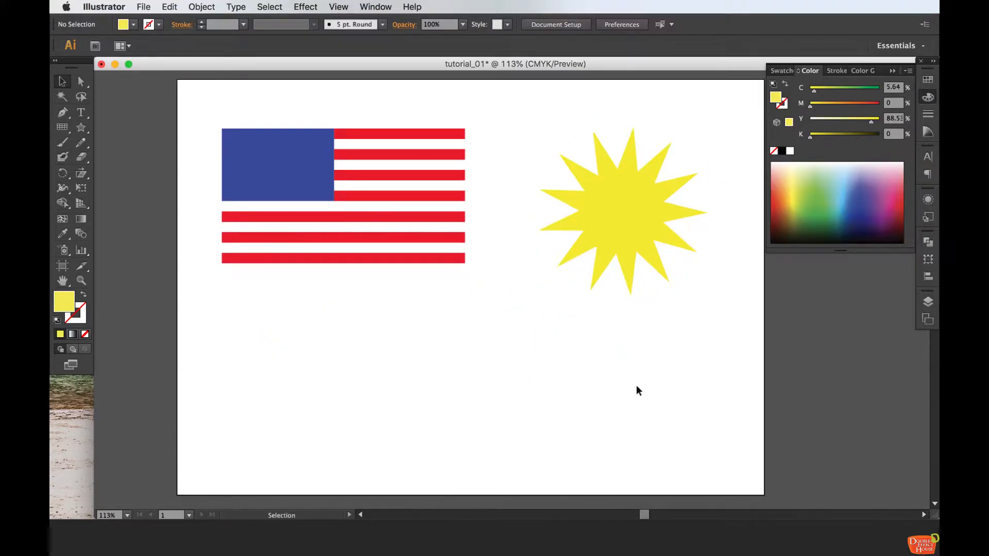
Draw a yellow circle in the blank area below the flag with the Ellipse tool
click(81, 129)
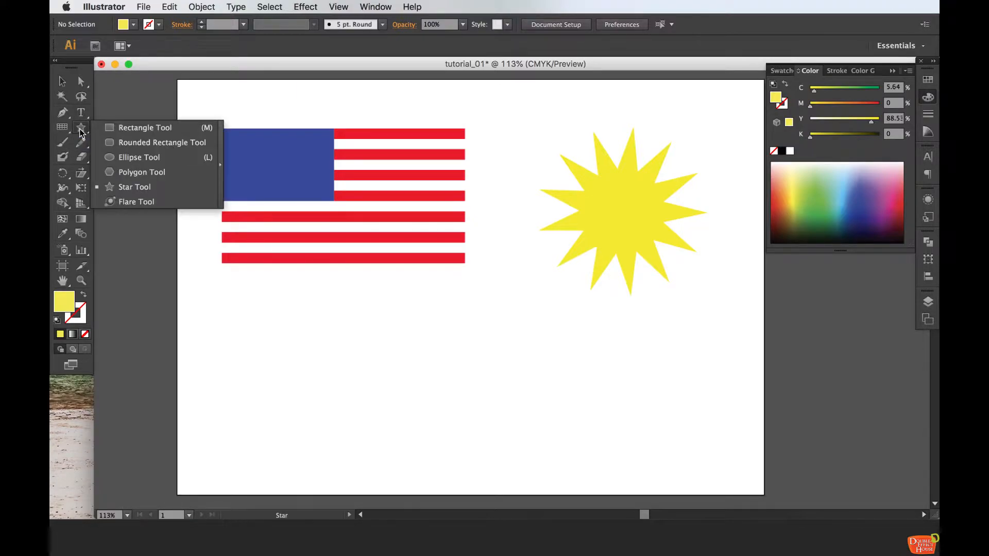
click(137, 159)
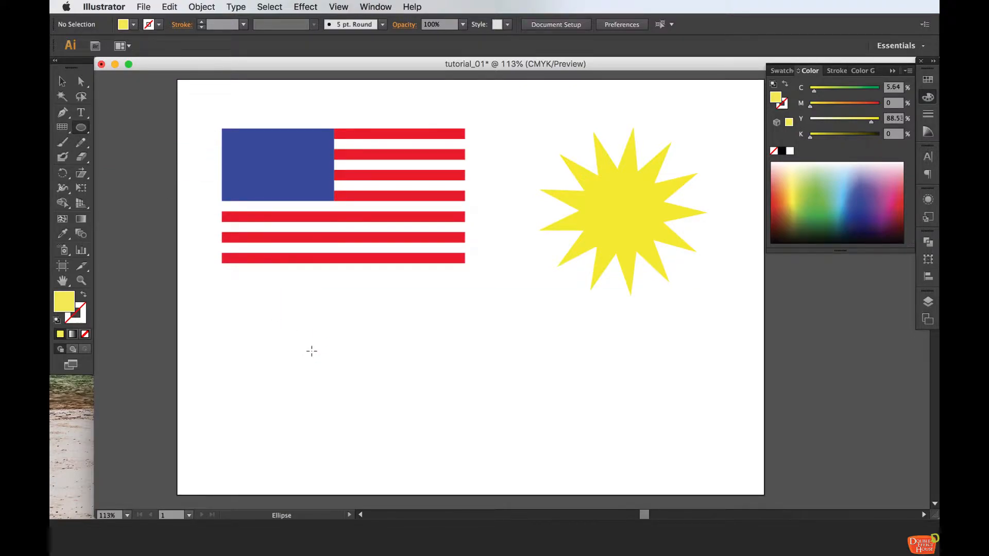
drag(291, 320, 432, 433)
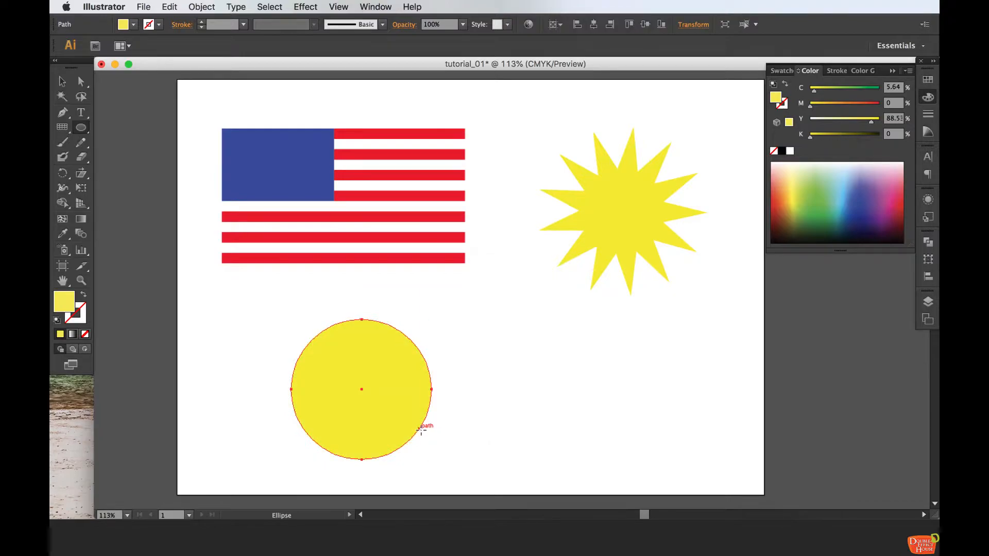
Duplicate the circle and offset the copy horizontally to the right so that it overlaps most of the original
click(62, 83)
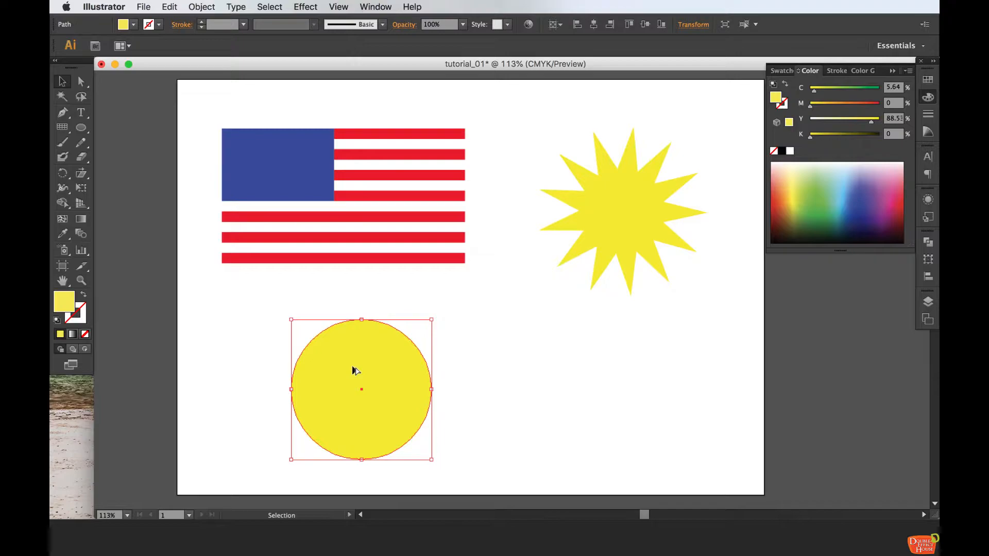
drag(352, 367, 414, 368)
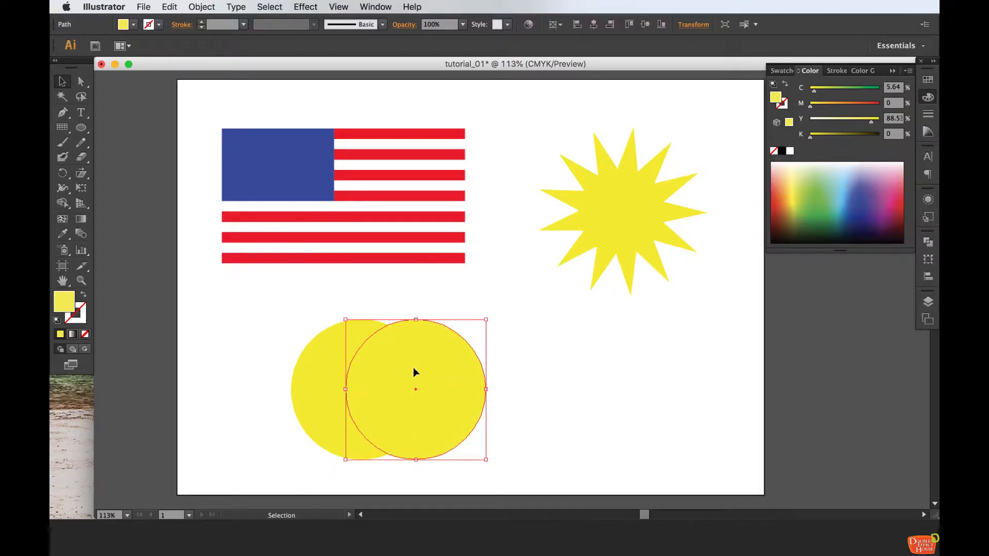
click(519, 356)
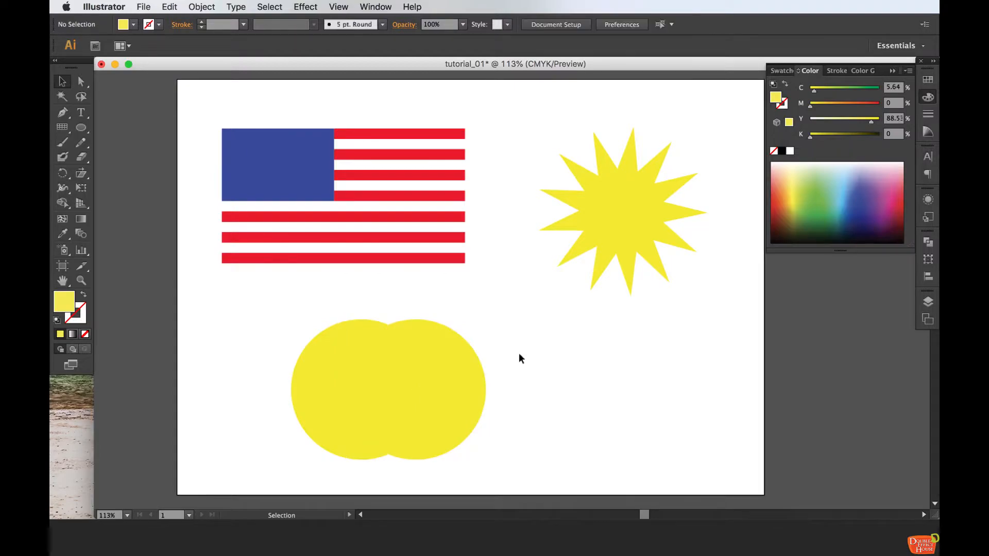
click(447, 362)
drag(428, 367, 410, 371)
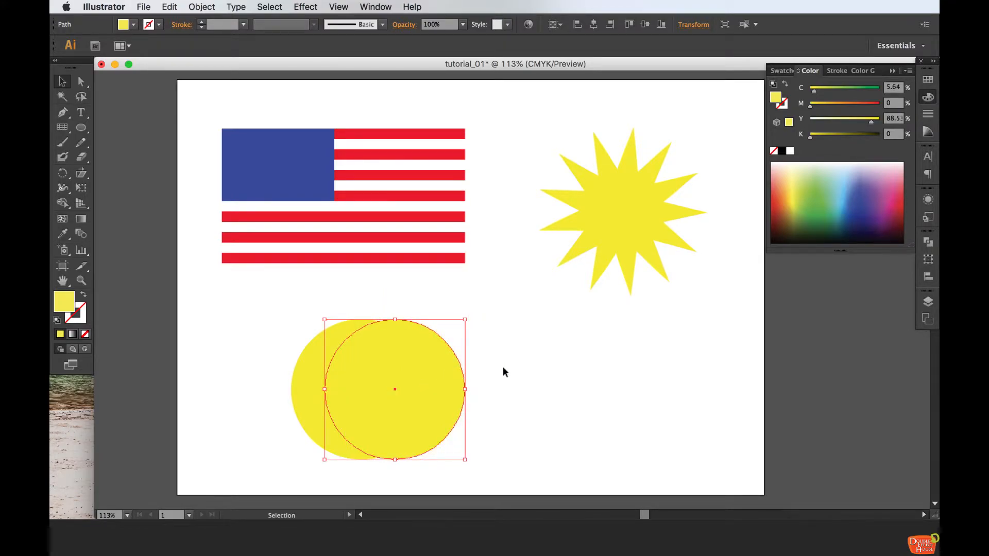
click(501, 372)
Select both circles and, with Shape Builder, merge the overlap with the right sliver and delete it to leave a left-hand crescent
click(357, 378)
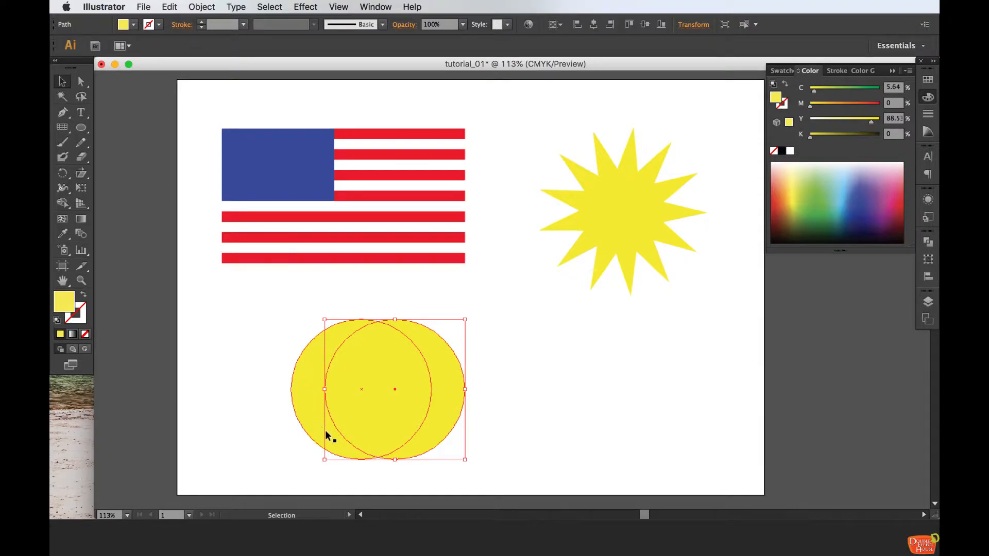
click(554, 390)
drag(525, 378, 274, 321)
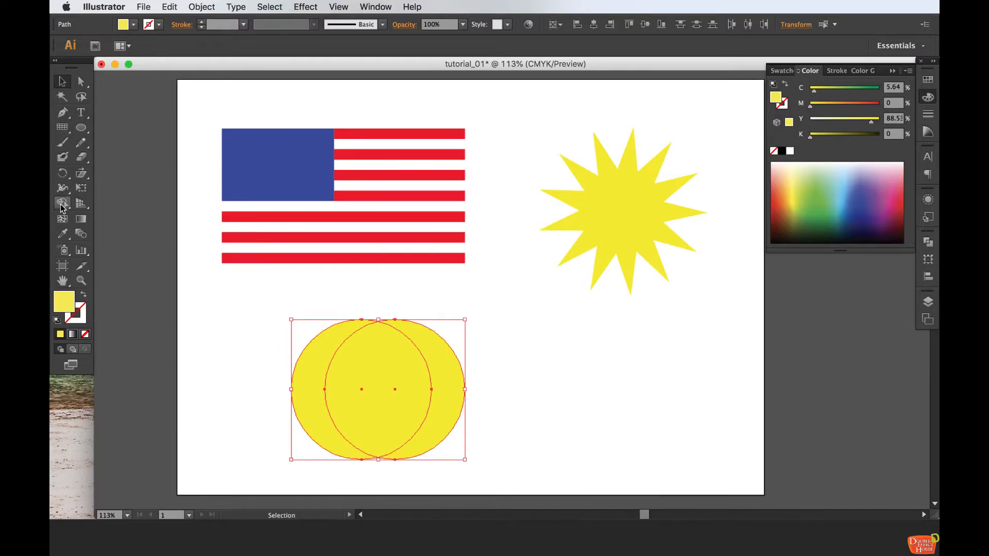
click(61, 205)
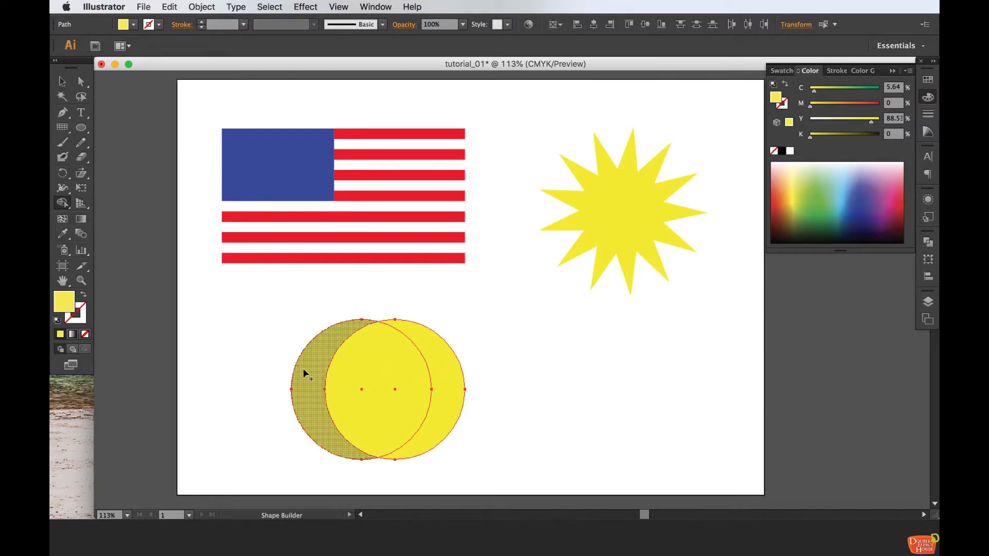
mouse_move(397, 366)
mouse_down()
mouse_move(448, 369)
mouse_move(426, 370)
mouse_up()
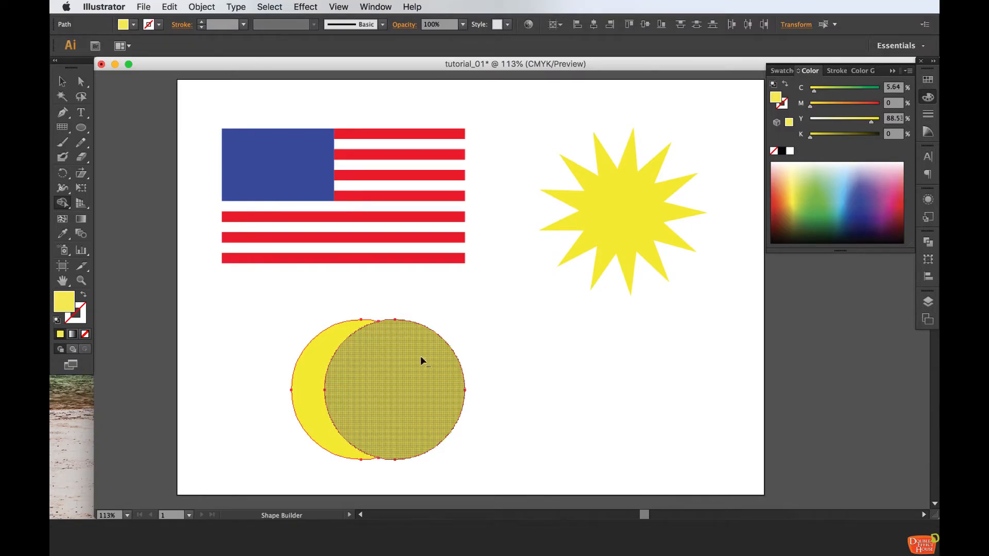
alt+click(410, 368)
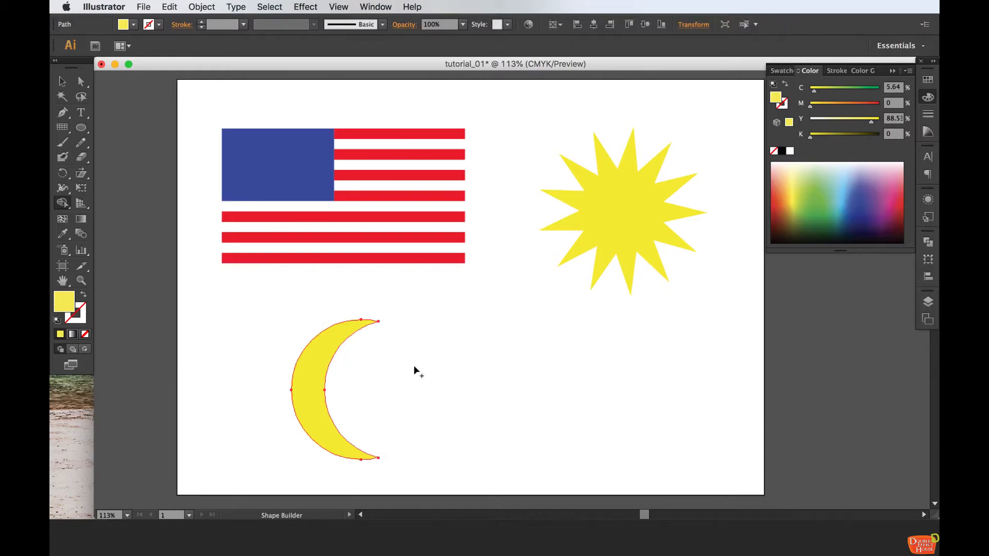
click(61, 81)
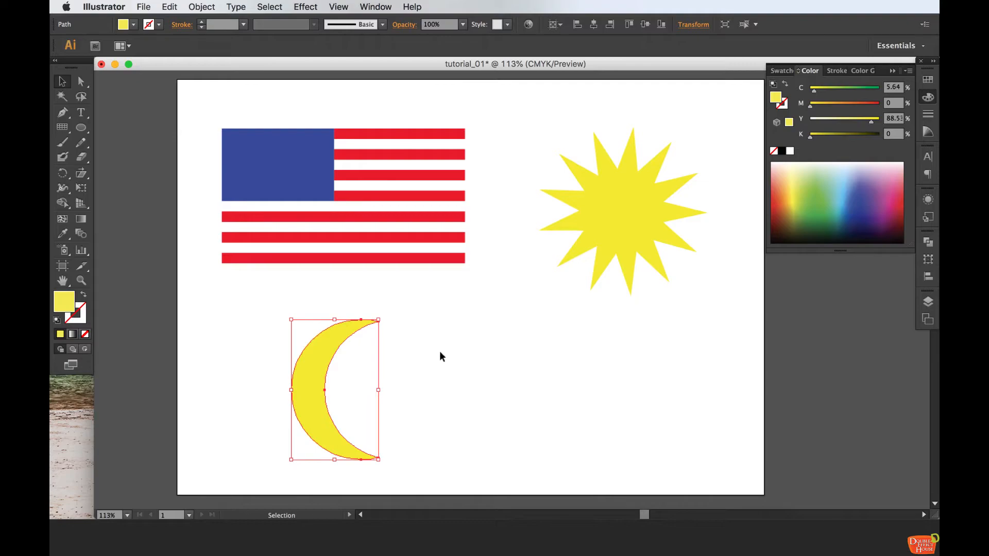
Move the crescent slightly to the right and enlarge the striped flag from its upper-left corner until it fills most of the artboard
drag(323, 359, 364, 349)
drag(504, 285, 419, 238)
drag(467, 273, 739, 448)
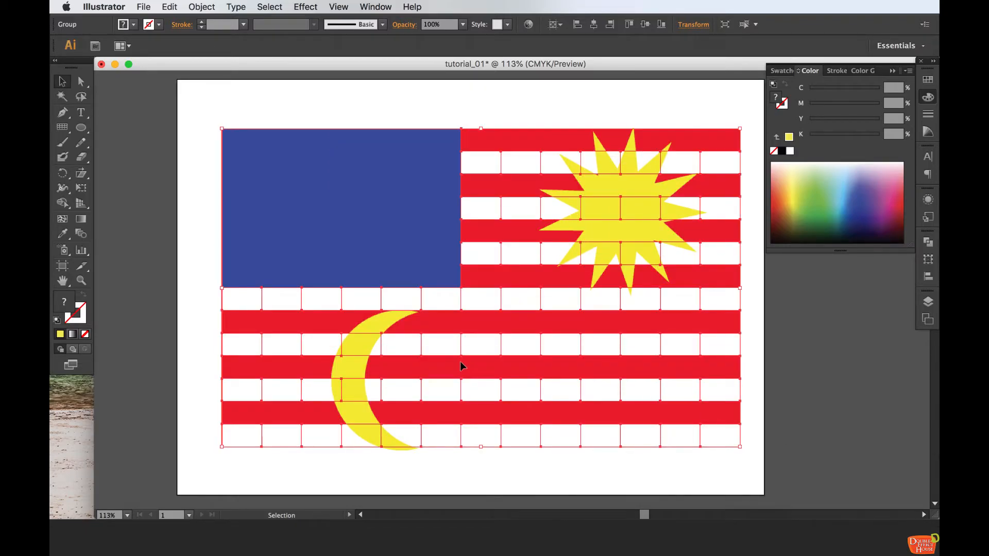
Move the crescent and the star onto the blue canton, shrinking the star to fit in the canton's right half
click(352, 366)
drag(353, 370, 266, 202)
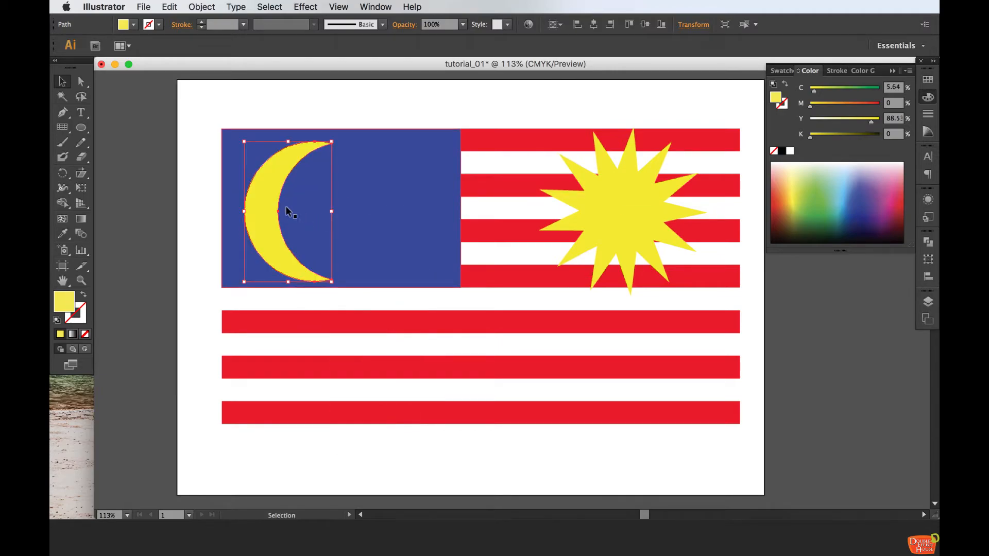
drag(647, 207, 401, 202)
drag(375, 88, 377, 164)
drag(388, 237, 381, 203)
Scale the crescent down to about the star's height and place it just left of the star in the canton
click(259, 208)
drag(332, 282, 317, 259)
drag(262, 183, 287, 183)
click(376, 194)
click(397, 106)
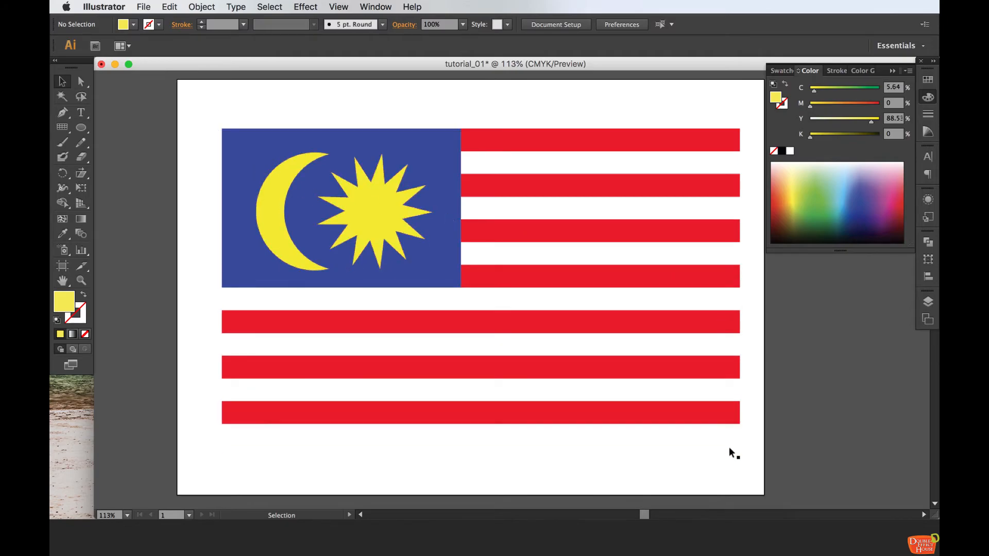
Select the striped flag, crescent and star together and group them
drag(737, 460, 271, 115)
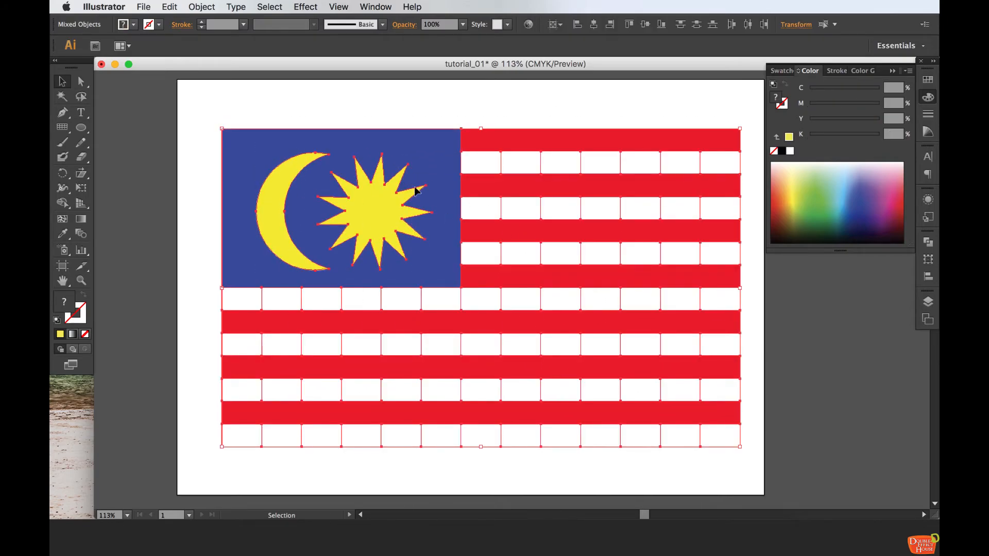
right_click(426, 168)
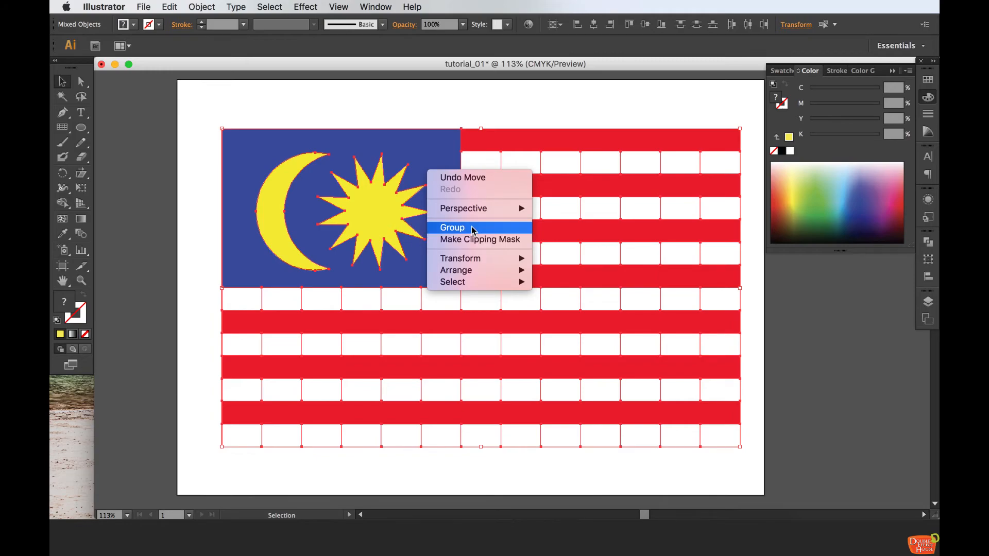
click(448, 227)
Reposition the grouped flag so that it sits roughly centred on the artboard
drag(386, 216, 401, 182)
click(744, 419)
drag(743, 419, 216, 120)
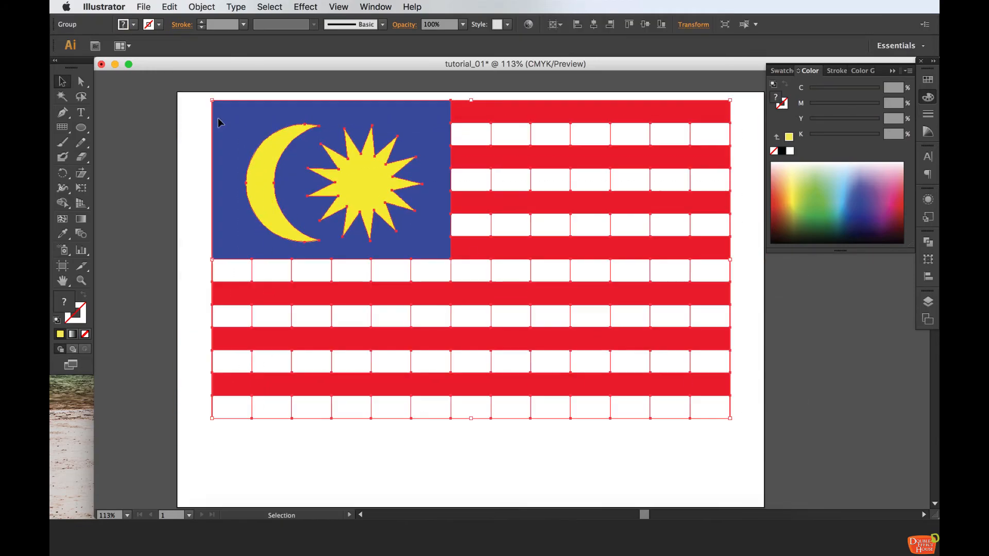
drag(353, 174, 353, 208)
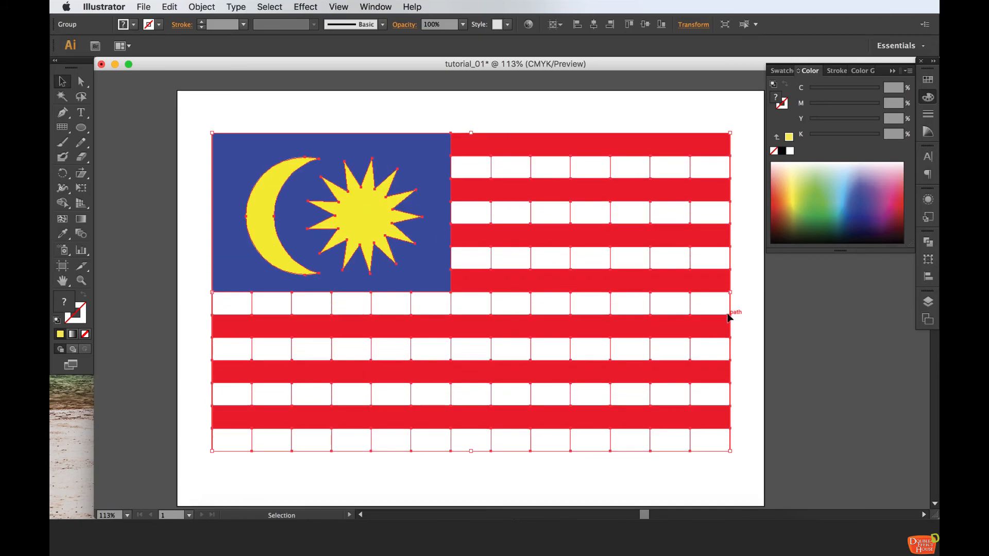
scroll(731, 313, down, 2)
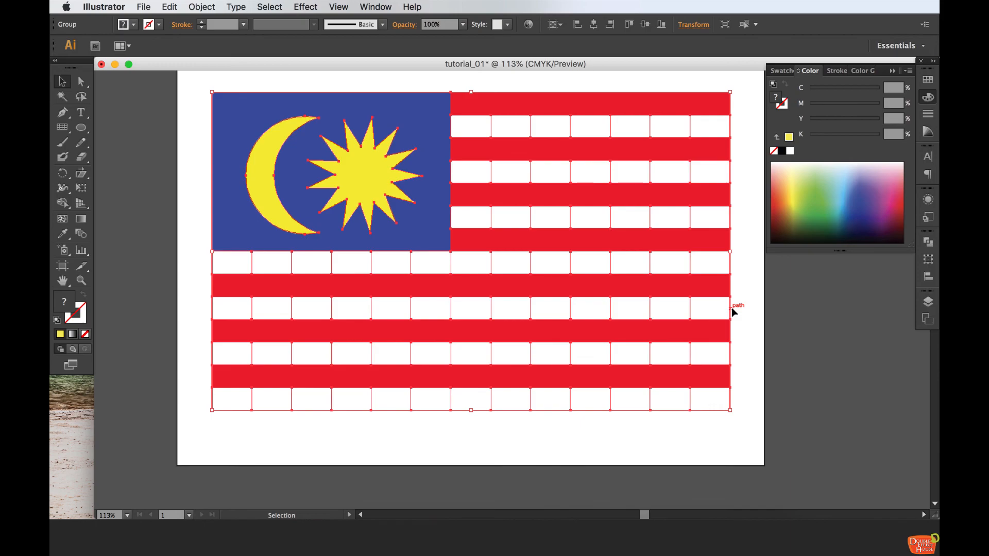